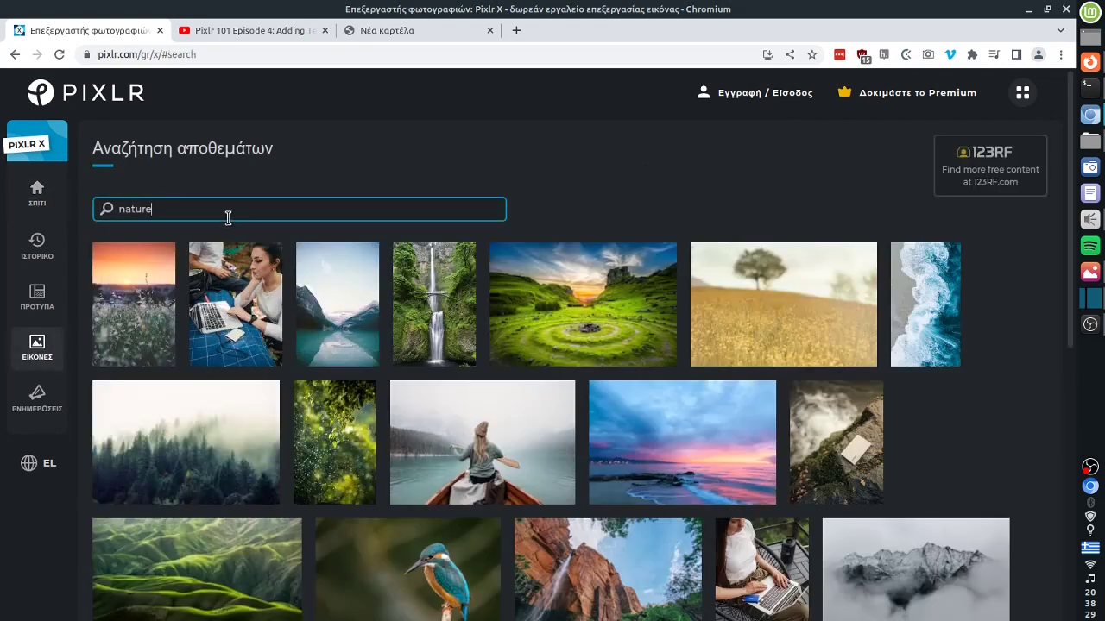
Search the stock image library for "morning".
{"action": "type", "text": "μορν"}
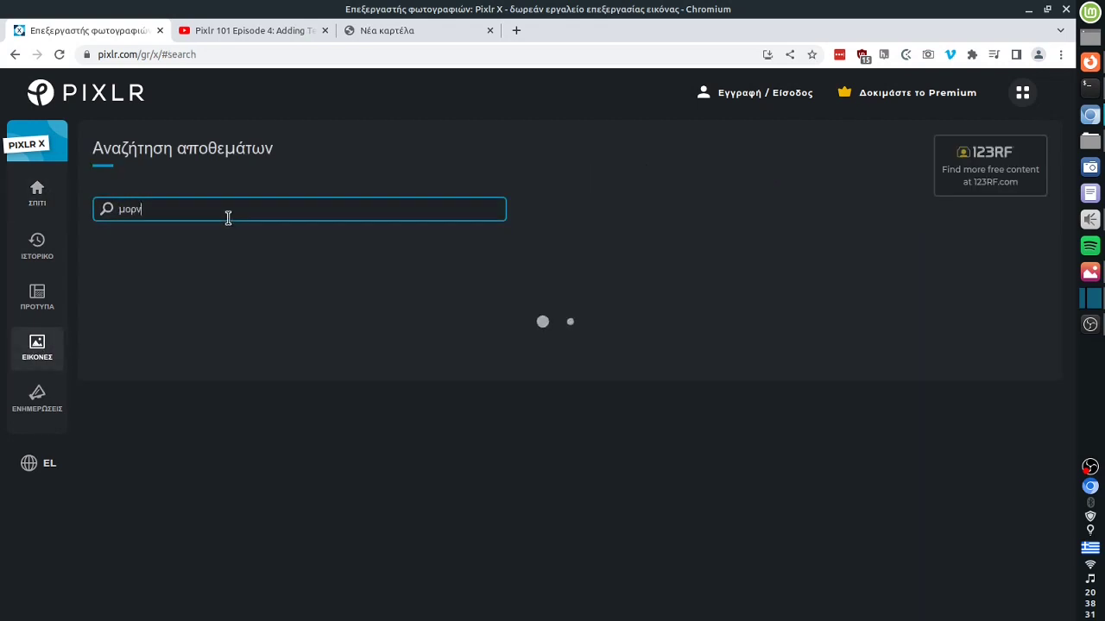
{"action": "key", "text": "alt+shift"}
{"action": "type", "text": "morning"}
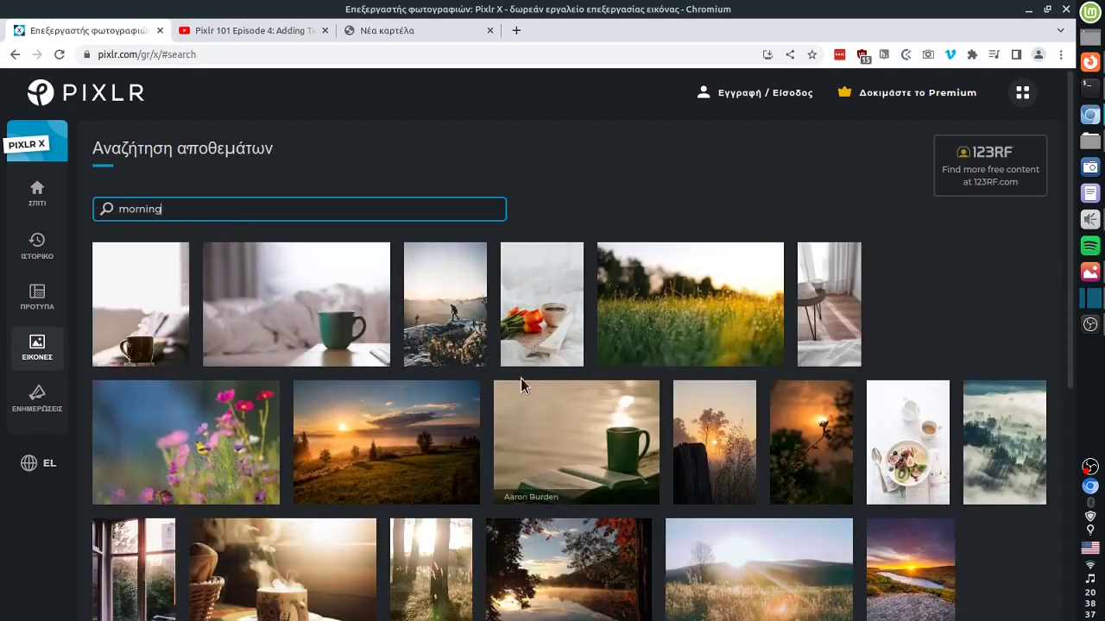
Open the stock photo of the steaming owl mug beside a bread basket, pre-resized to full HD, 1920 x 1280.
{"action": "scroll", "coordinate": [521, 378], "scroll_direction": "down", "scroll_amount": 5}
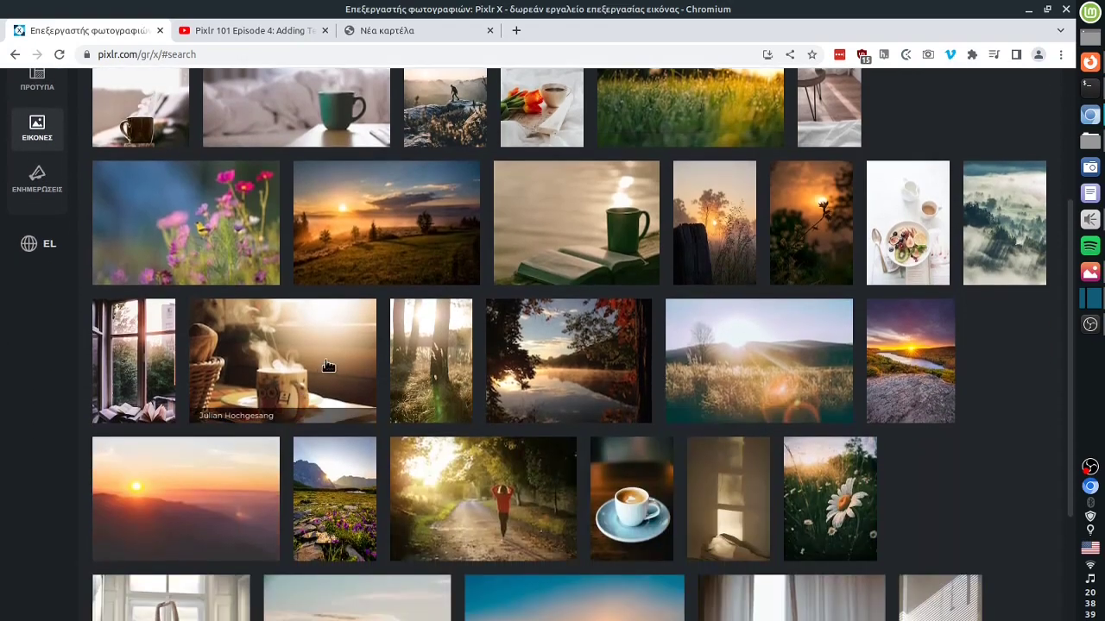
{"action": "left_click", "coordinate": [300, 359]}
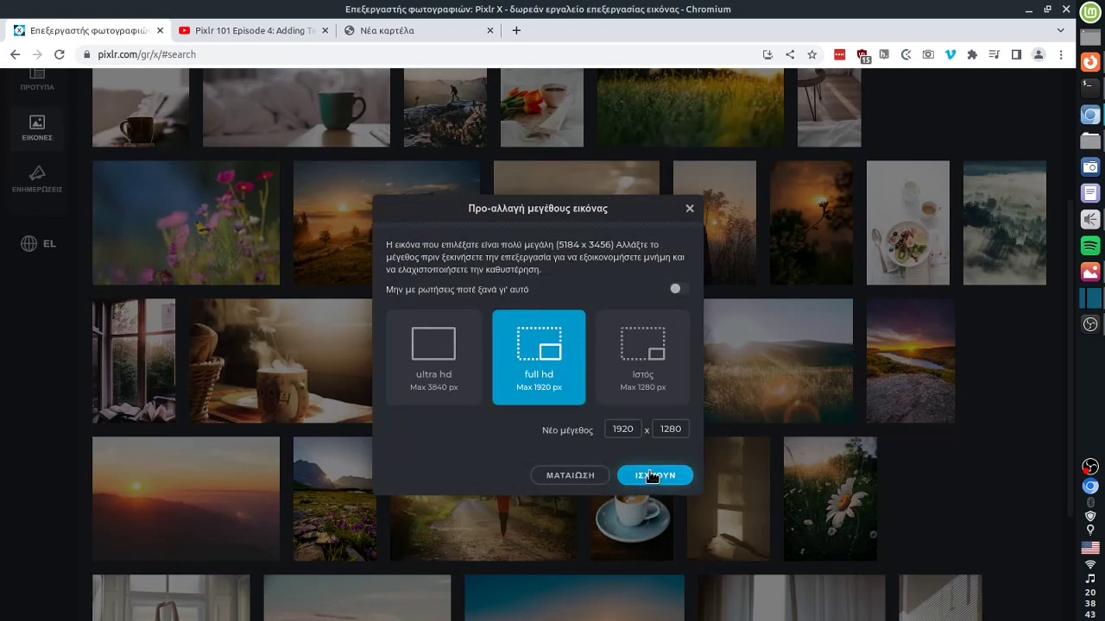
{"action": "left_click", "coordinate": [652, 475]}
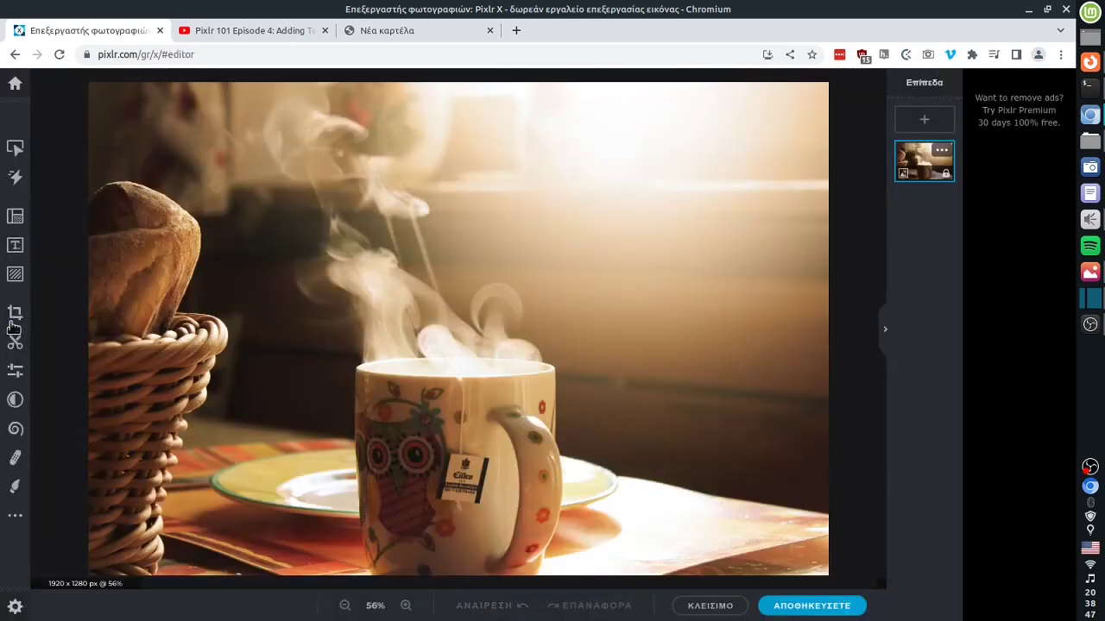
Browse the ready-made text designs and add the "Wild SALE up to 50% off!" template to the photo.
{"action": "left_click", "coordinate": [14, 246]}
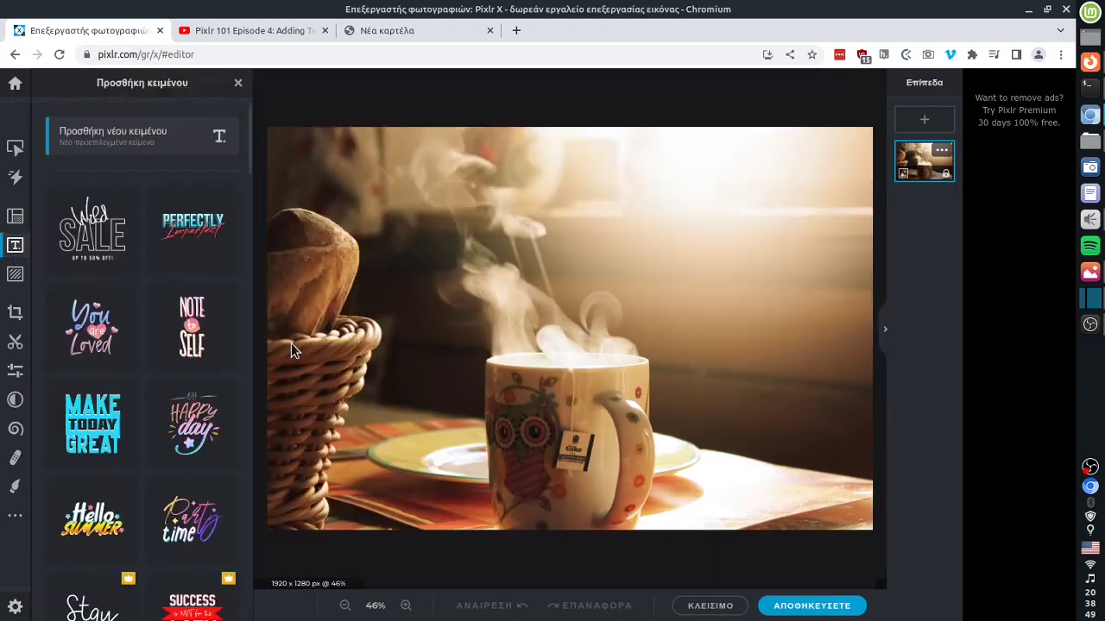
{"action": "scroll", "coordinate": [180, 515], "scroll_direction": "down", "scroll_amount": 5}
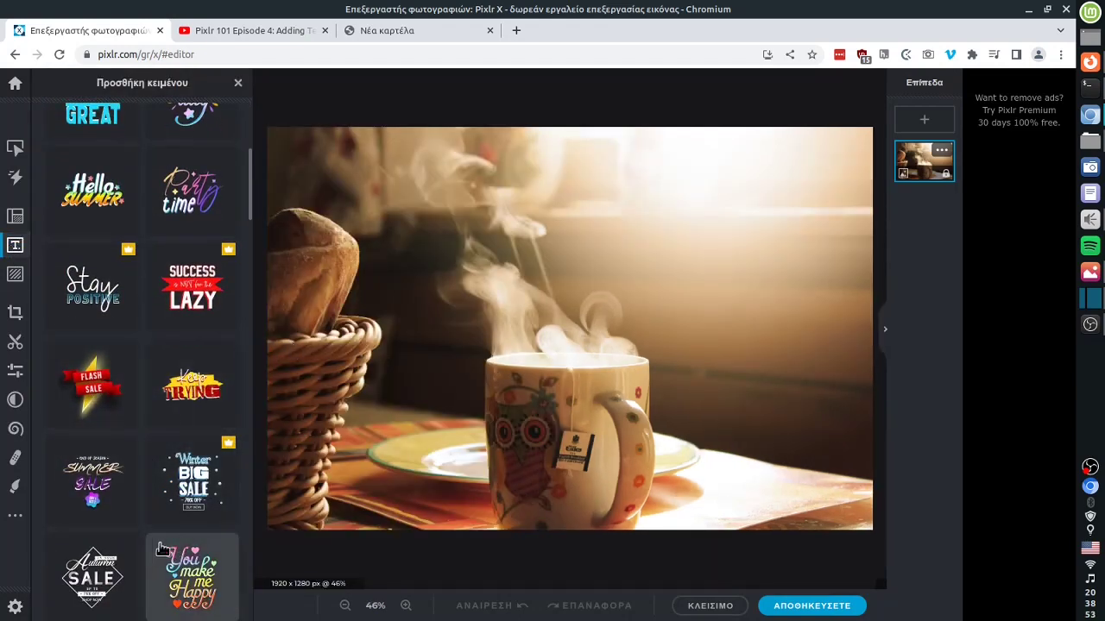
{"action": "scroll", "coordinate": [183, 540], "scroll_direction": "down", "scroll_amount": 2}
{"action": "scroll", "coordinate": [173, 514], "scroll_direction": "up", "scroll_amount": 4}
{"action": "scroll", "coordinate": [175, 515], "scroll_direction": "up", "scroll_amount": 3}
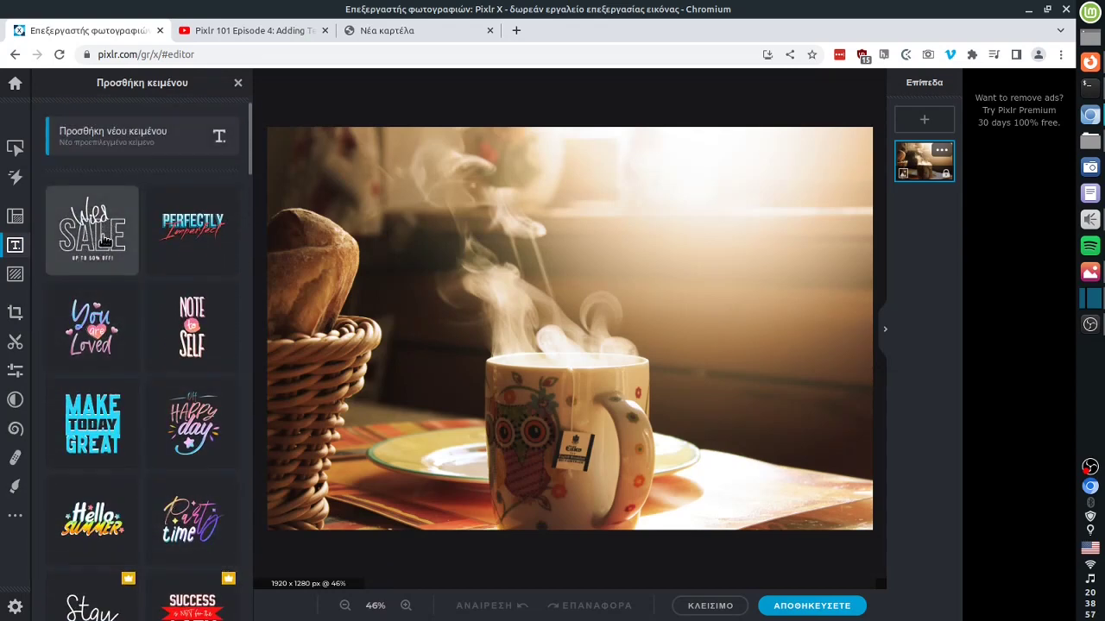
{"action": "scroll", "coordinate": [112, 389], "scroll_direction": "down", "scroll_amount": 2}
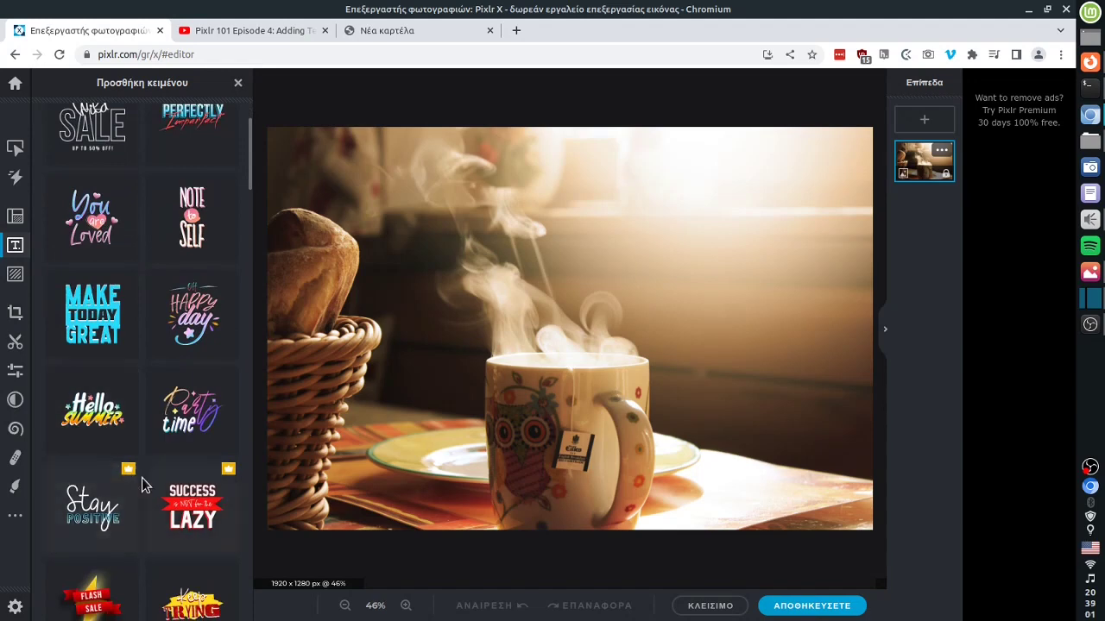
{"action": "scroll", "coordinate": [156, 458], "scroll_direction": "up", "scroll_amount": 1}
{"action": "scroll", "coordinate": [163, 438], "scroll_direction": "up", "scroll_amount": 2}
{"action": "left_click", "coordinate": [95, 226]}
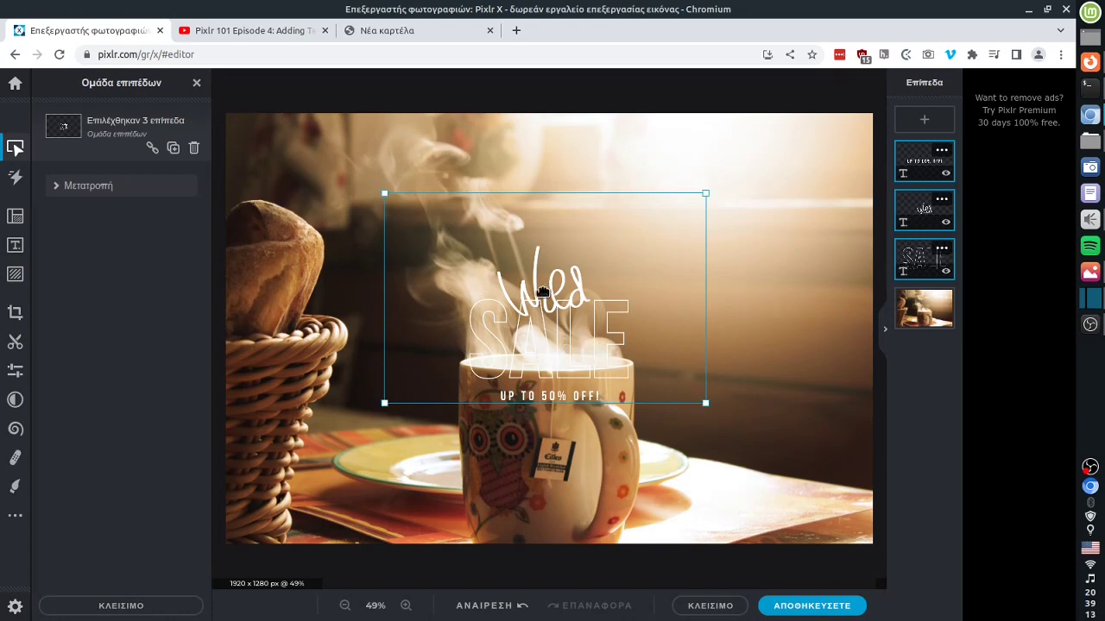
Select the SALE text of the template on its own to examine its text settings, and deselect it.
{"action": "left_click", "coordinate": [592, 434]}
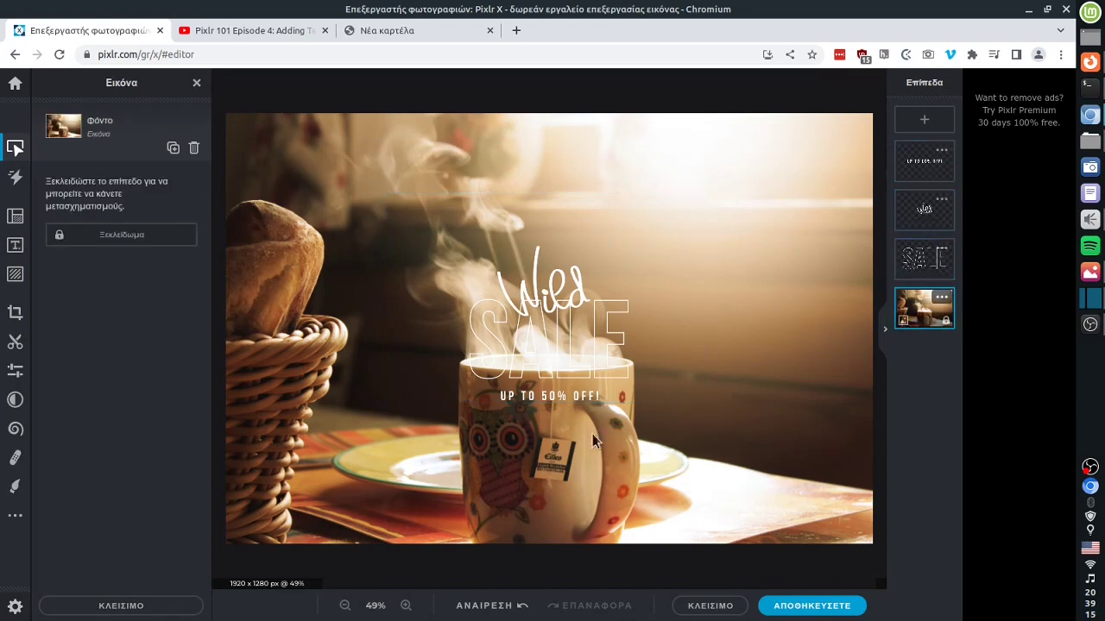
{"action": "left_click", "coordinate": [550, 377]}
{"action": "double_click", "coordinate": [550, 376]}
{"action": "key", "text": "Escape"}
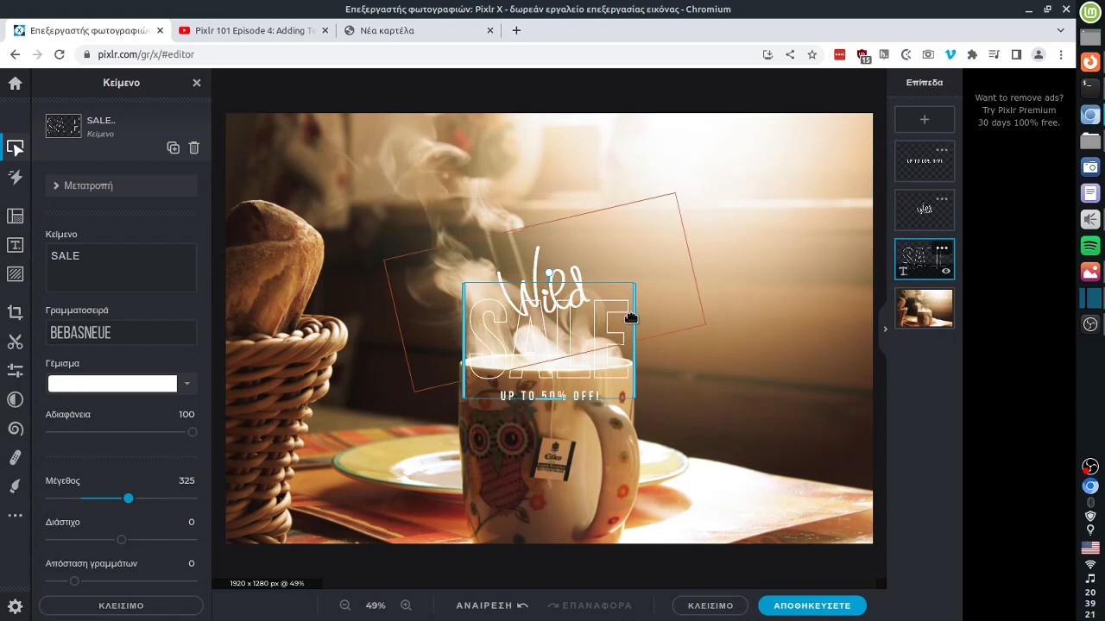
{"action": "left_click", "coordinate": [788, 377]}
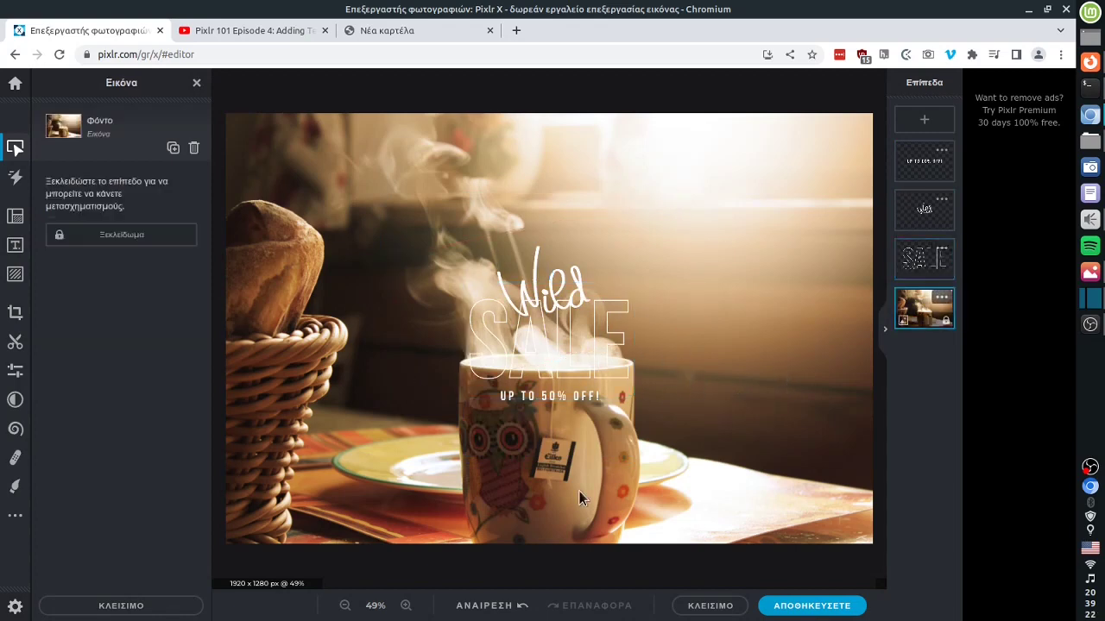
Undo the insertion of all three "Wild SALE" template text layers.
{"action": "left_click", "coordinate": [492, 607]}
{"action": "left_click", "coordinate": [493, 606]}
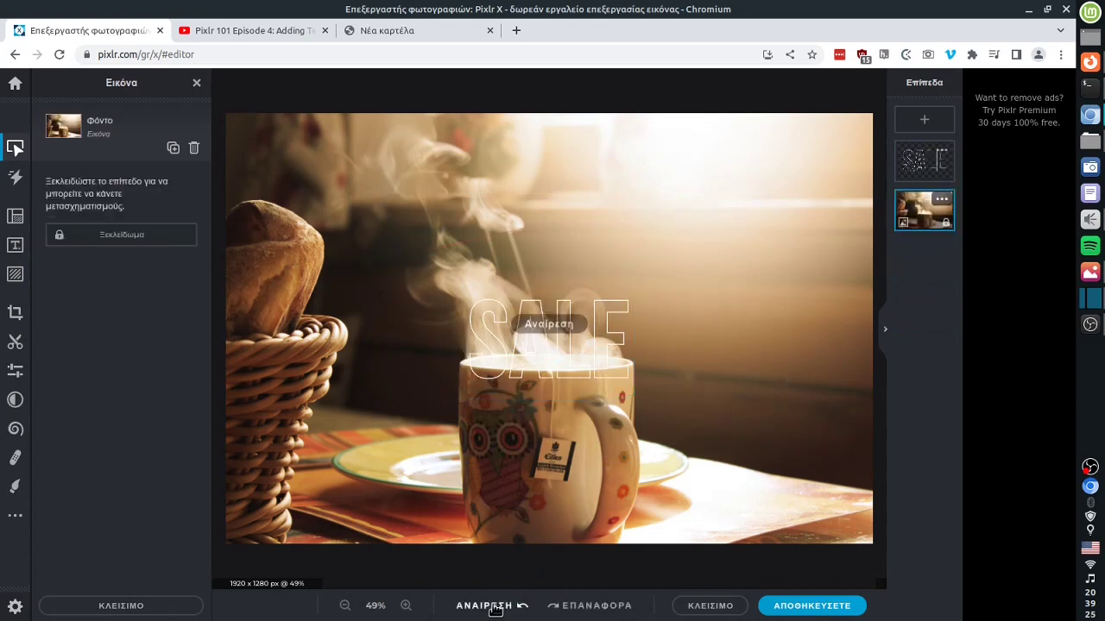
{"action": "left_click", "coordinate": [493, 608]}
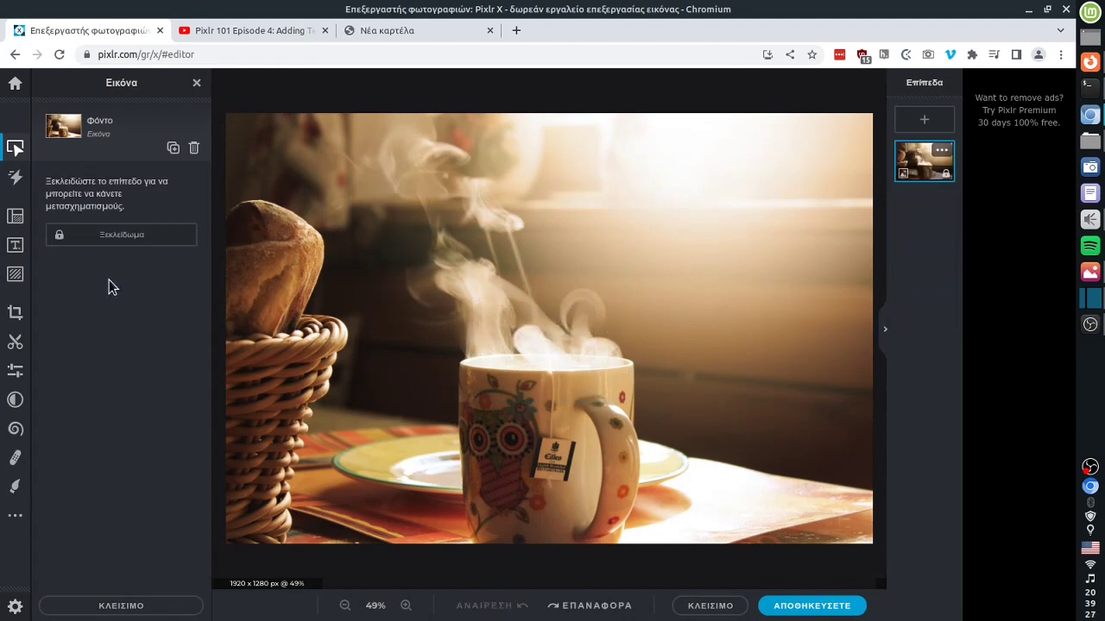
Add a new default text layer and replace its placeholder with "Η καλή μέρα από το πρωί φαίνεται...".
{"action": "left_click", "coordinate": [14, 245]}
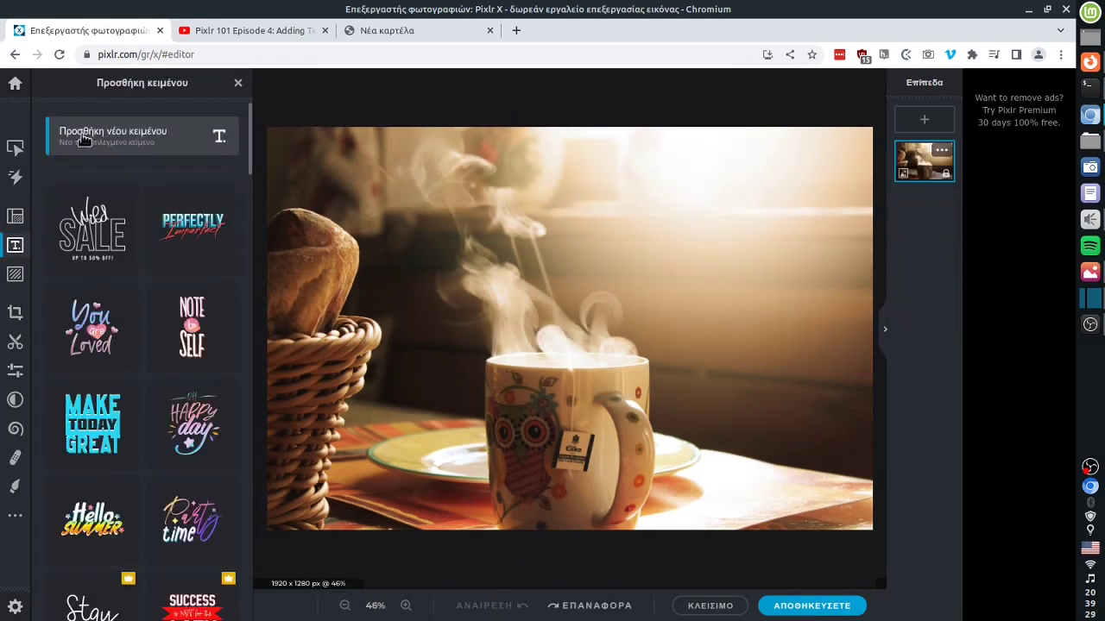
{"action": "left_click", "coordinate": [118, 140]}
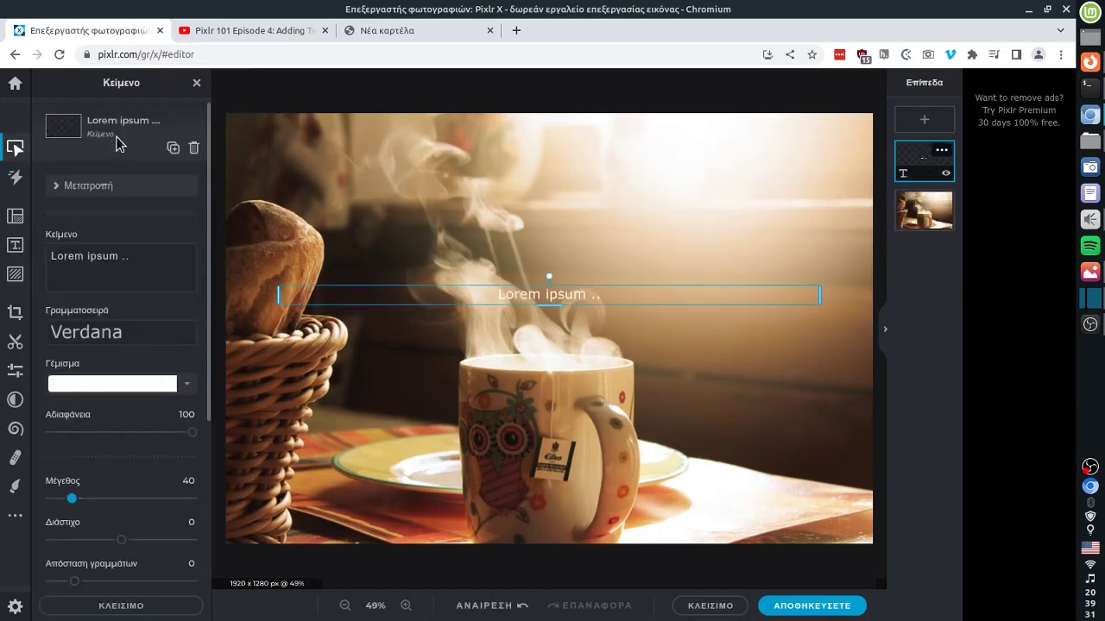
{"action": "double_click", "coordinate": [492, 297]}
{"action": "key", "text": "Right"}
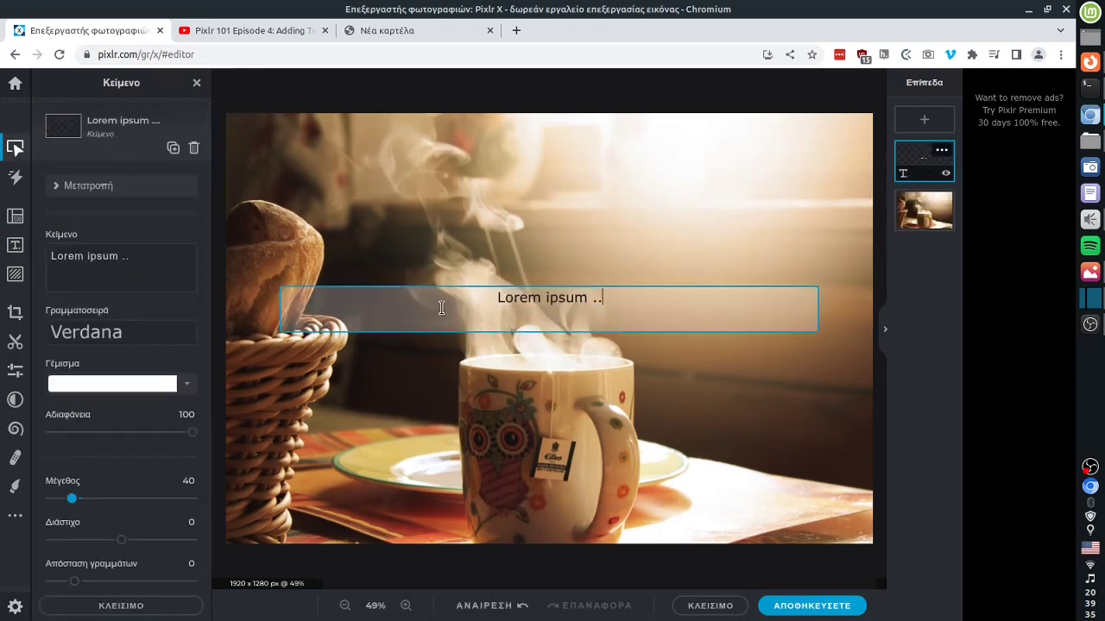
{"action": "key", "text": "ctrl+a"}
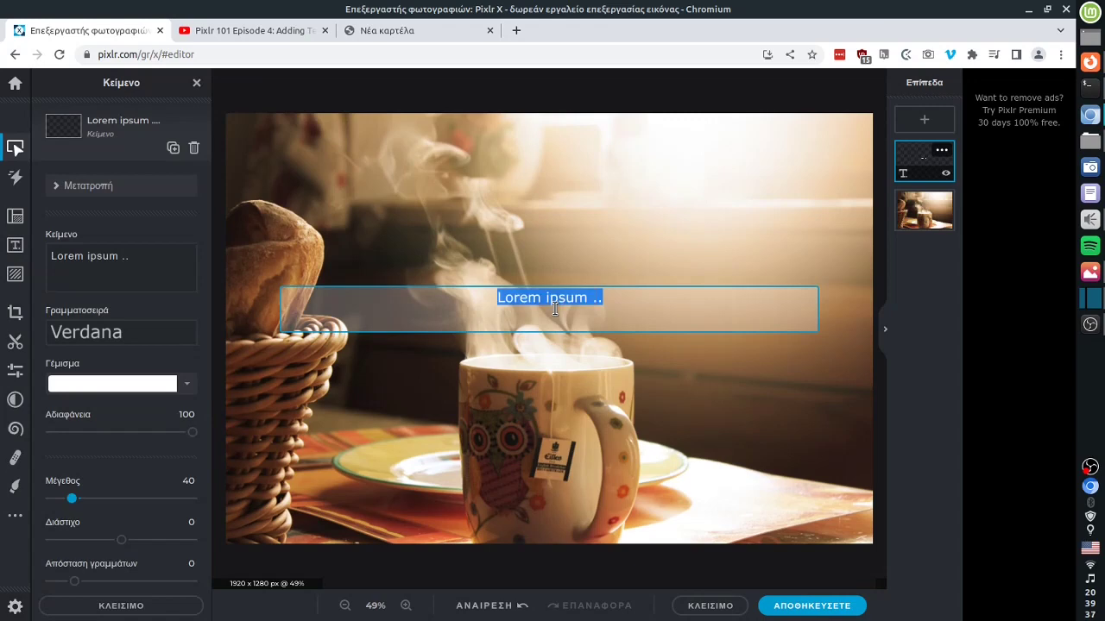
{"action": "type", "text": "fdf"}
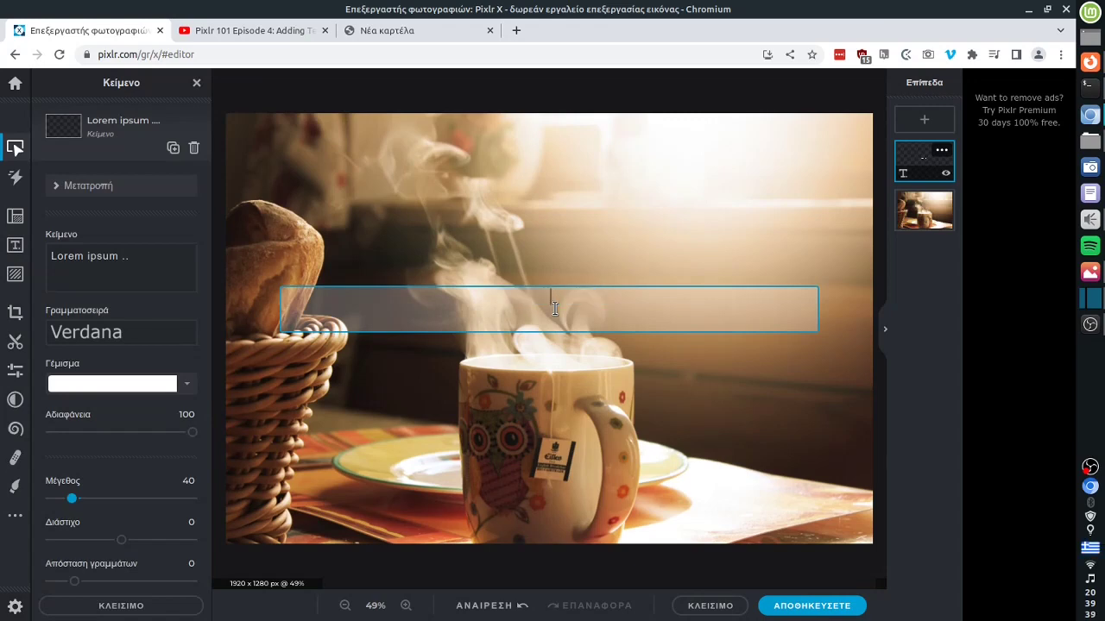
{"action": "type", "text": "Η καλή μέρα από το πρωί "}
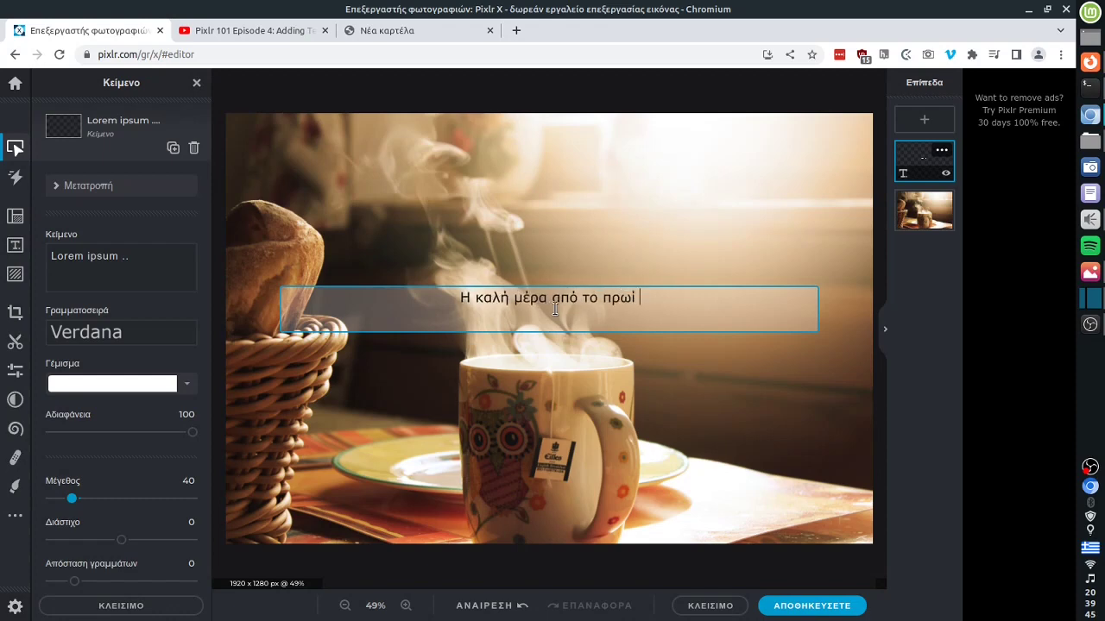
{"action": "type", "text": "φαινεται..."}
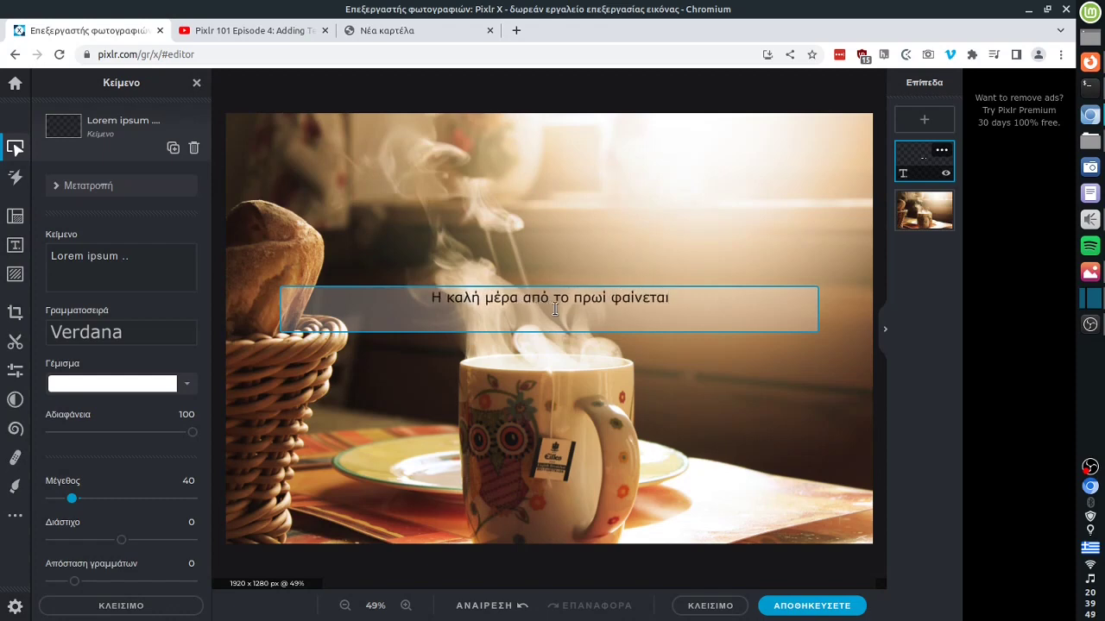
{"action": "left_click", "coordinate": [648, 361]}
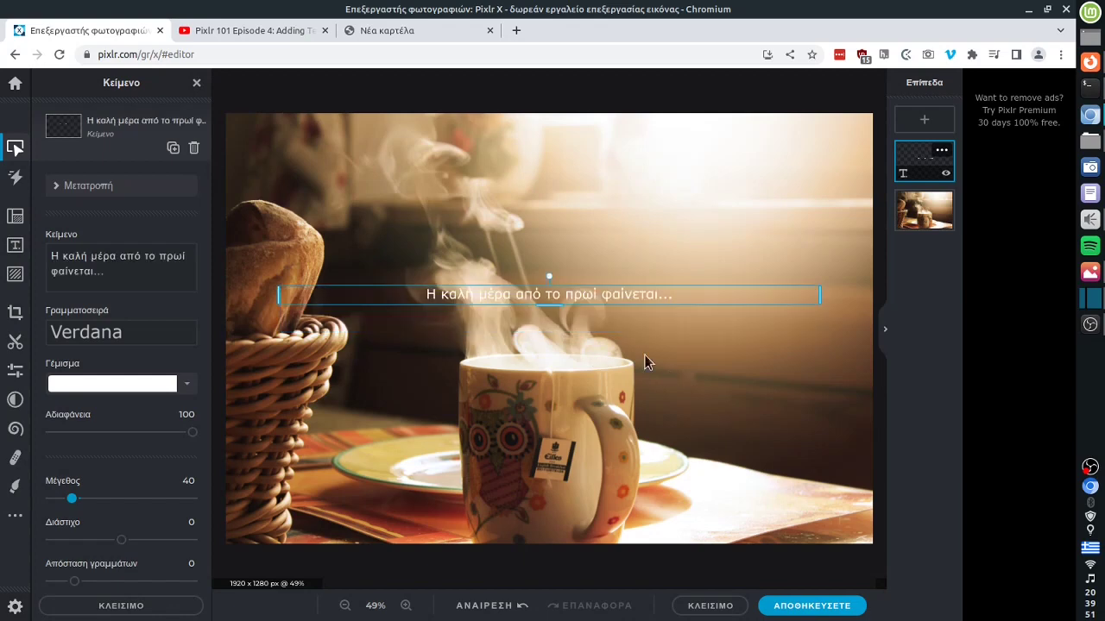
Show the editor in full screen and shift the Greek text line slightly down and to the right.
{"action": "left_click", "coordinate": [582, 335]}
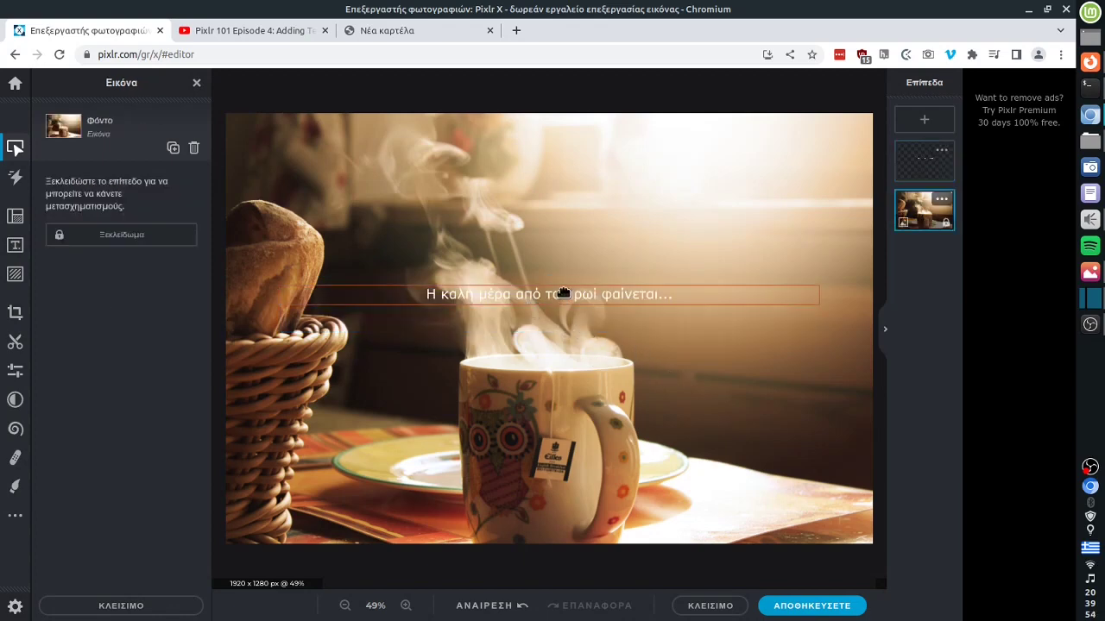
{"action": "left_click", "coordinate": [588, 297]}
{"action": "key", "text": "F11"}
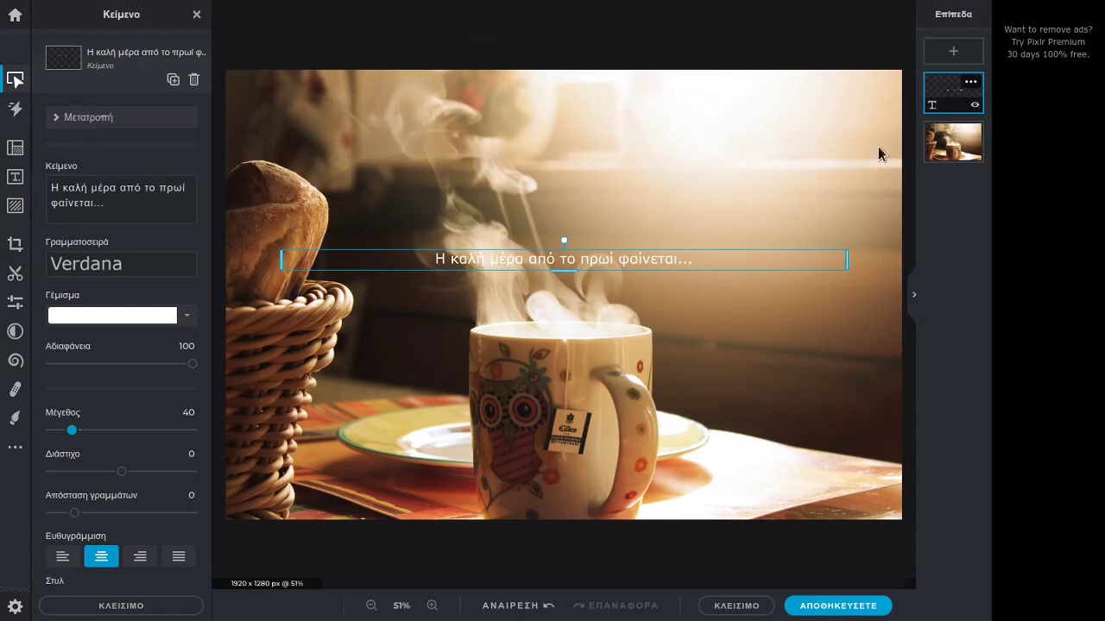
{"action": "left_click", "coordinate": [720, 325]}
{"action": "left_click", "coordinate": [604, 274]}
{"action": "left_click_drag", "start_coordinate": [605, 273], "coordinate": [609, 277]}
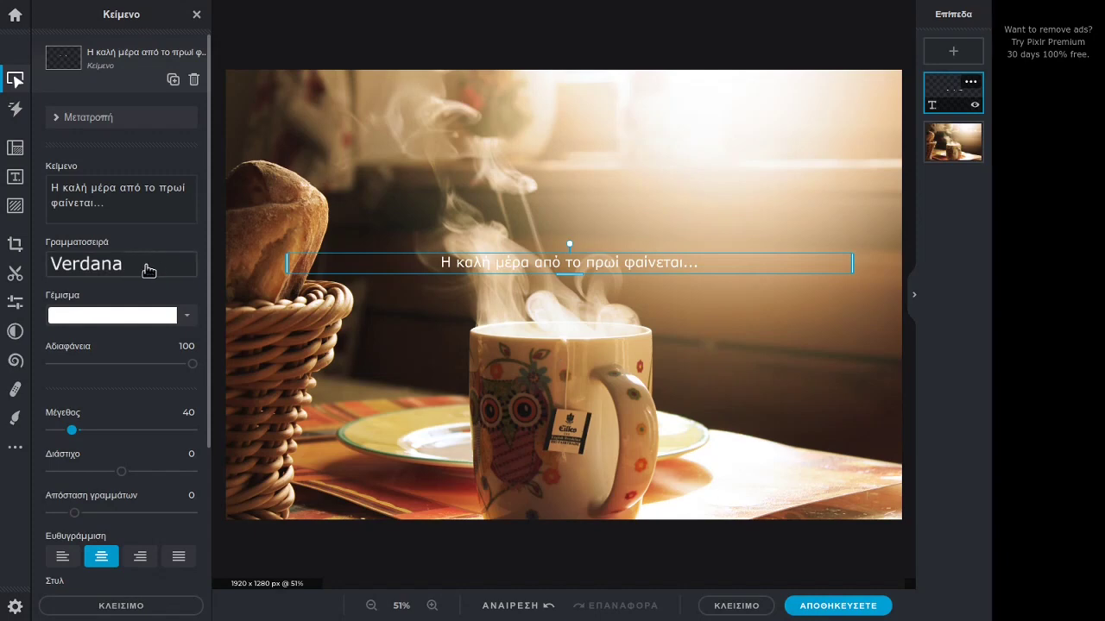
Try the Trebuchet MS and Arial fonts on the Greek text and return it to Verdana.
{"action": "left_click", "coordinate": [118, 263]}
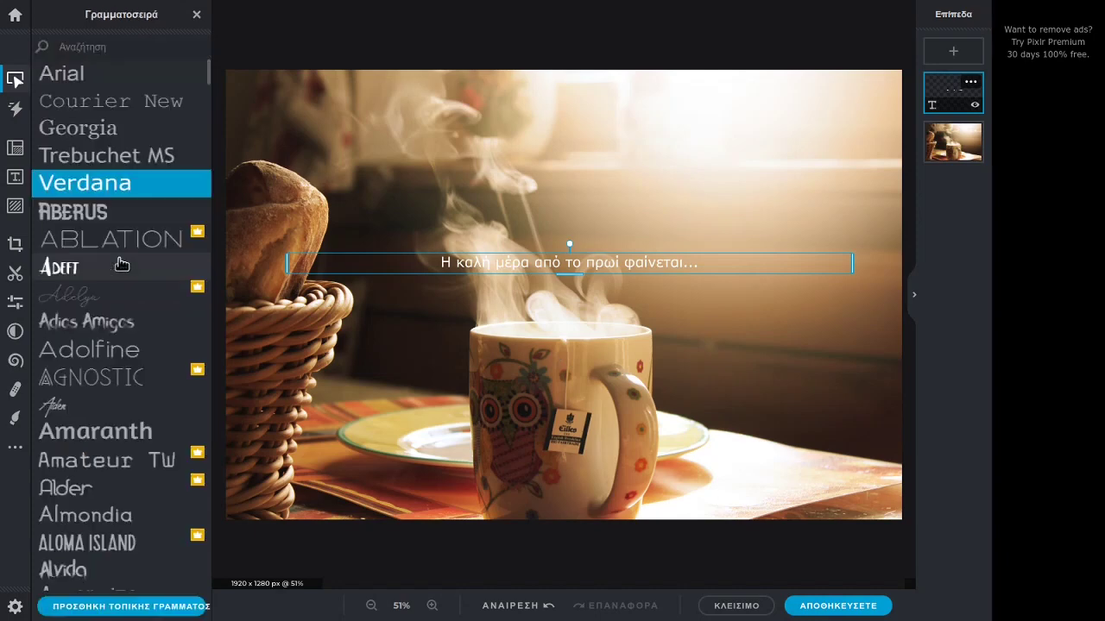
{"action": "left_click", "coordinate": [118, 166]}
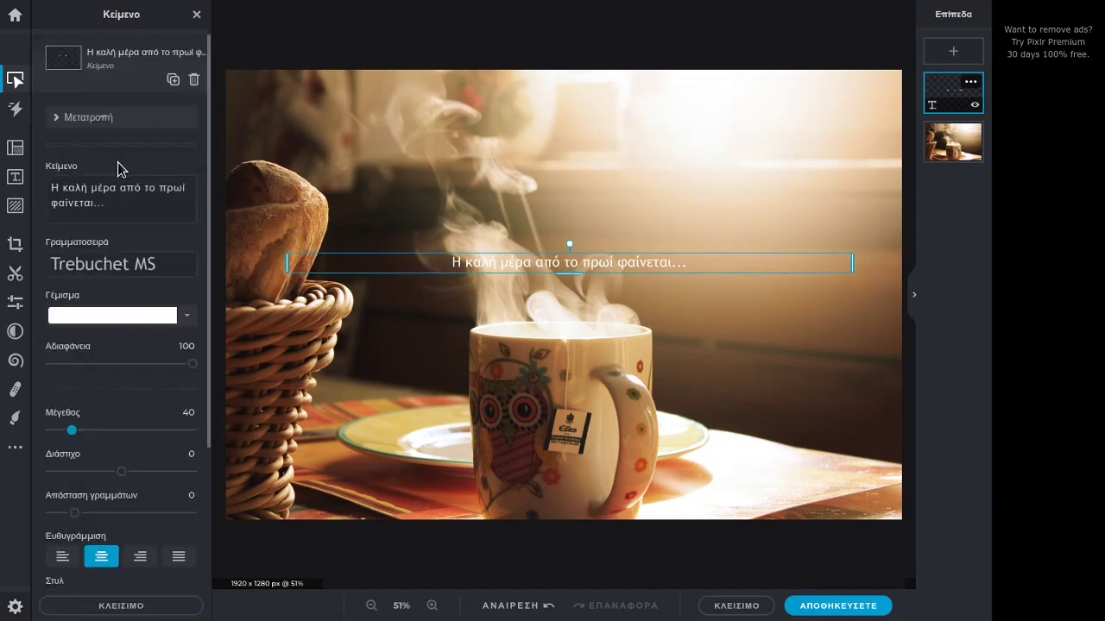
{"action": "left_click", "coordinate": [122, 264]}
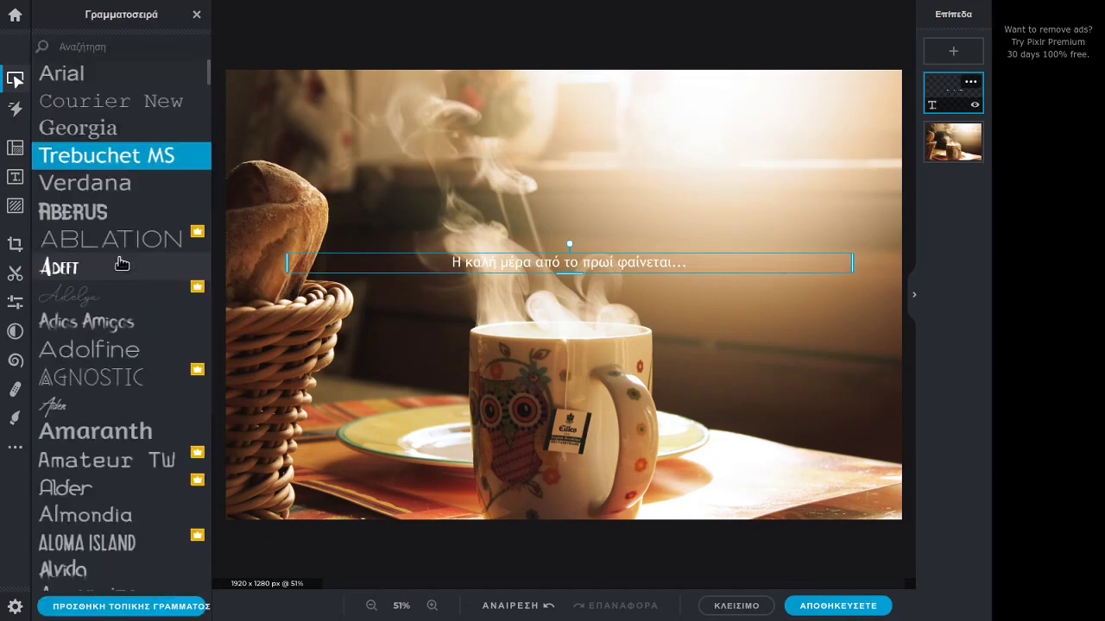
{"action": "left_click", "coordinate": [62, 75]}
{"action": "left_click", "coordinate": [90, 270]}
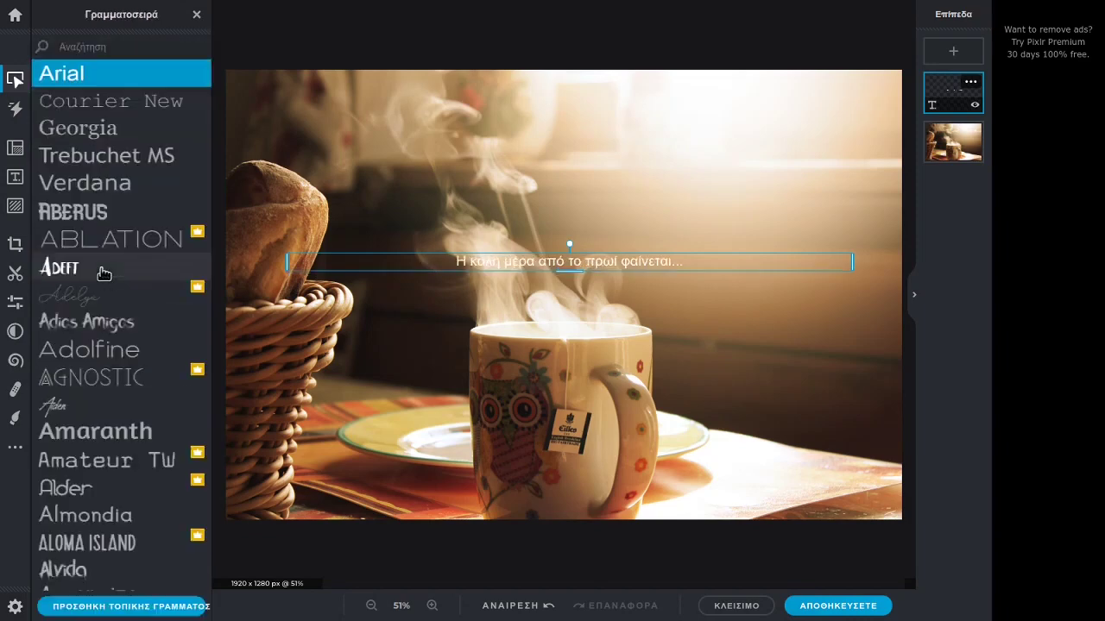
{"action": "left_click", "coordinate": [95, 187]}
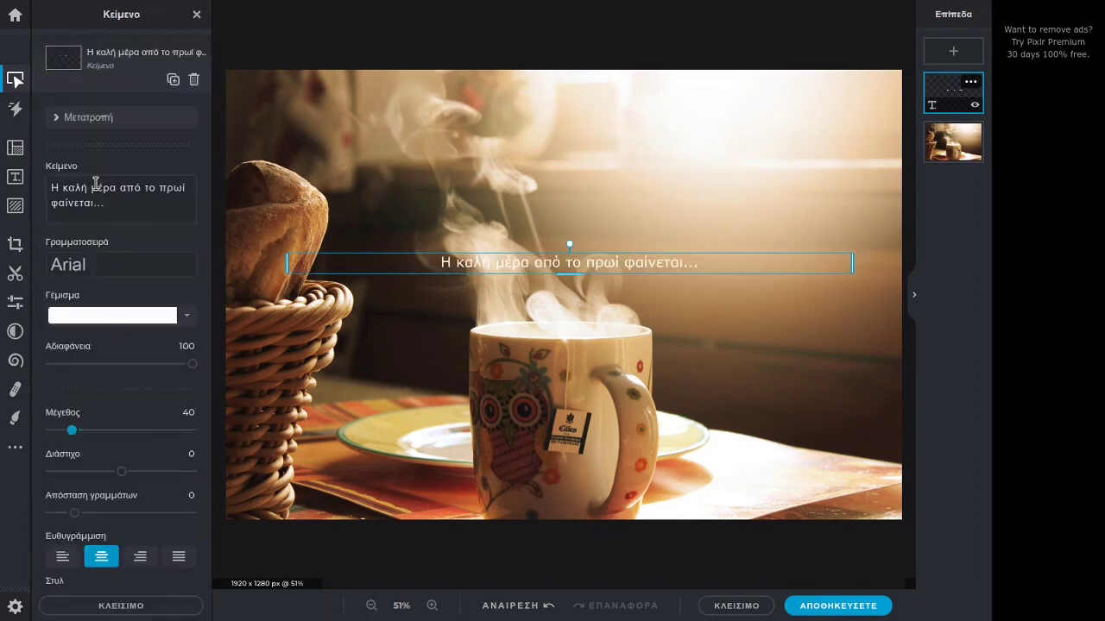
{"action": "left_click", "coordinate": [391, 332]}
{"action": "left_click", "coordinate": [493, 268]}
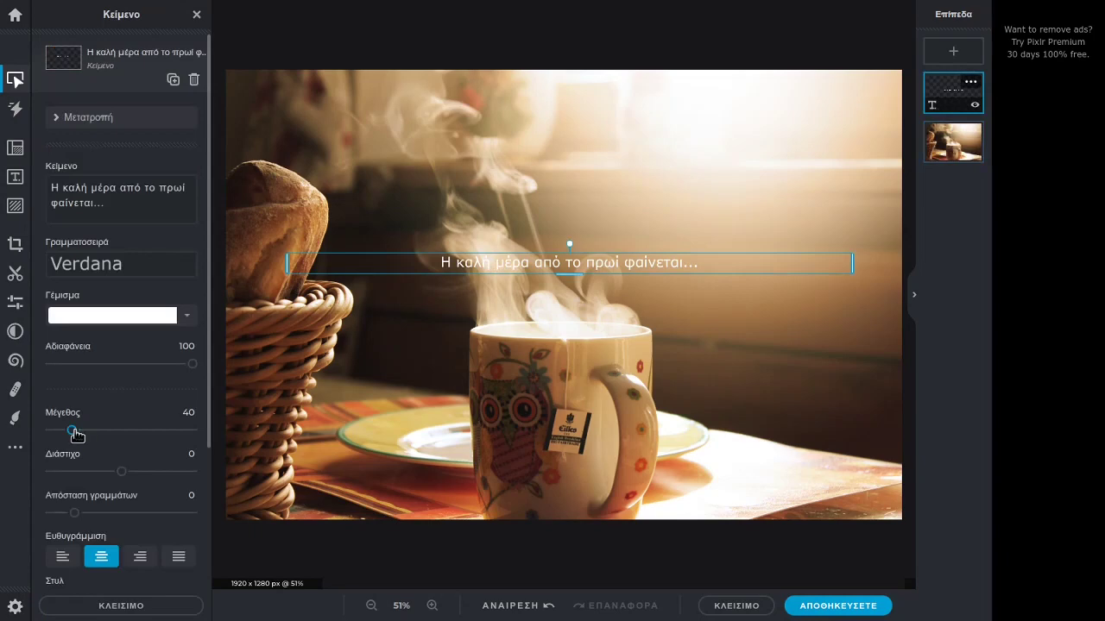
Set the Greek text's size to 76 and its fill to the light green swatch #9ADFB0.
{"action": "left_click_drag", "start_coordinate": [75, 434], "coordinate": [94, 434]}
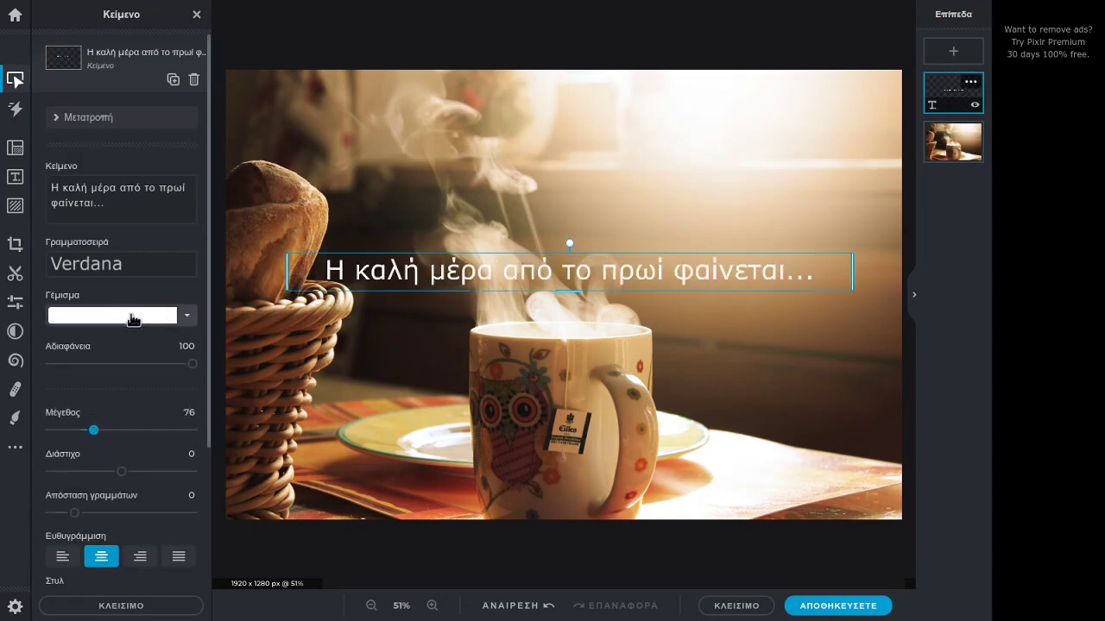
{"action": "left_click", "coordinate": [133, 320]}
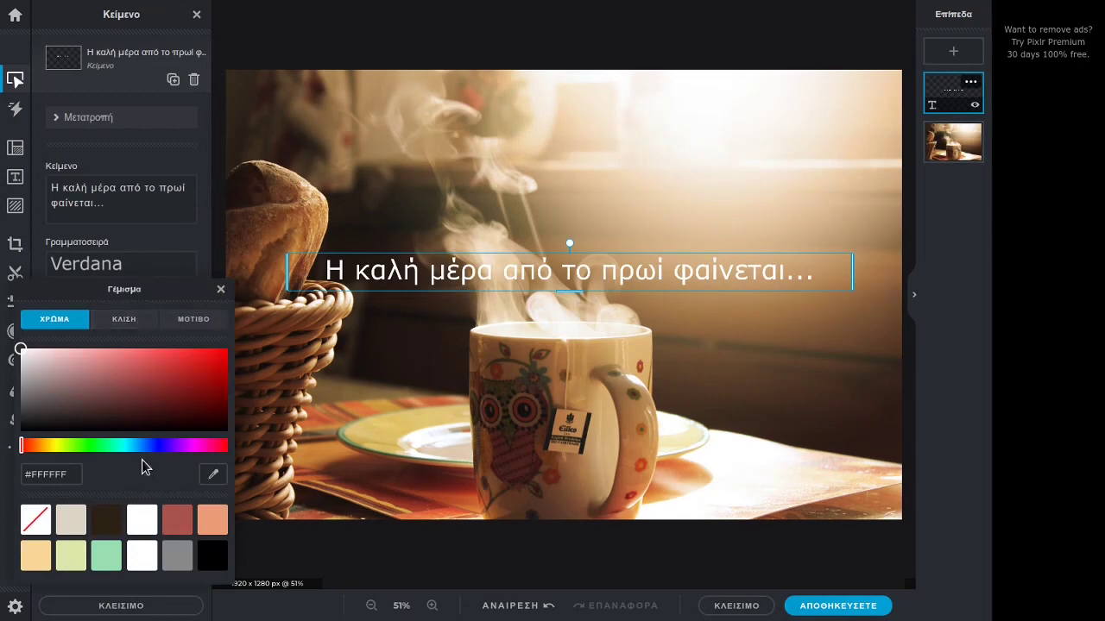
{"action": "left_click", "coordinate": [104, 560]}
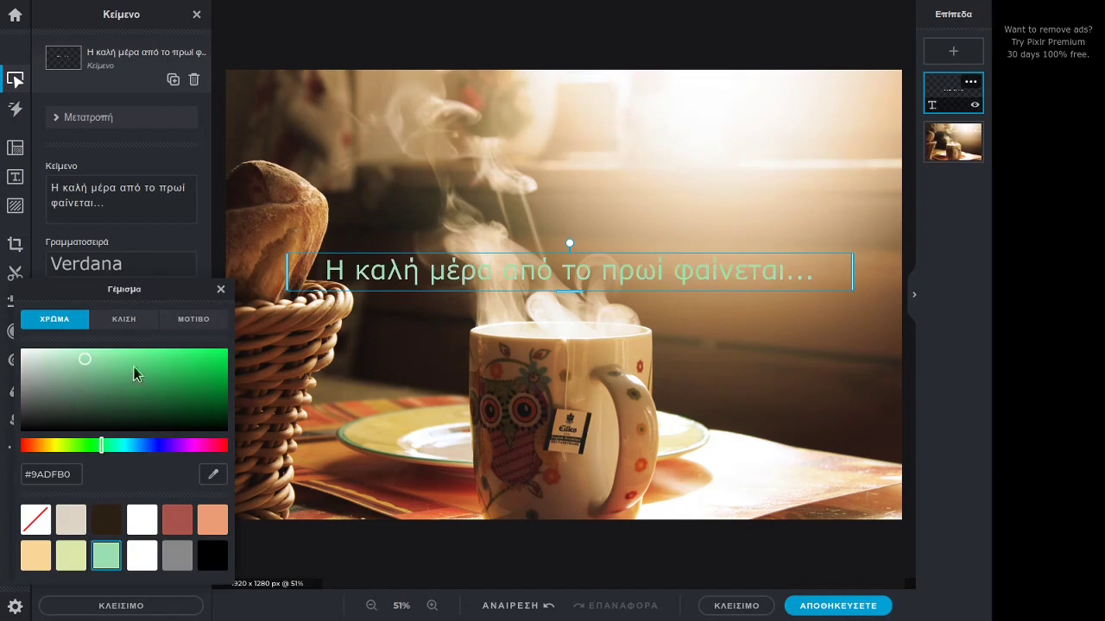
Close the fill options and set the Greek text's letter spacing to 3.
{"action": "left_click", "coordinate": [122, 325]}
{"action": "left_click", "coordinate": [54, 320]}
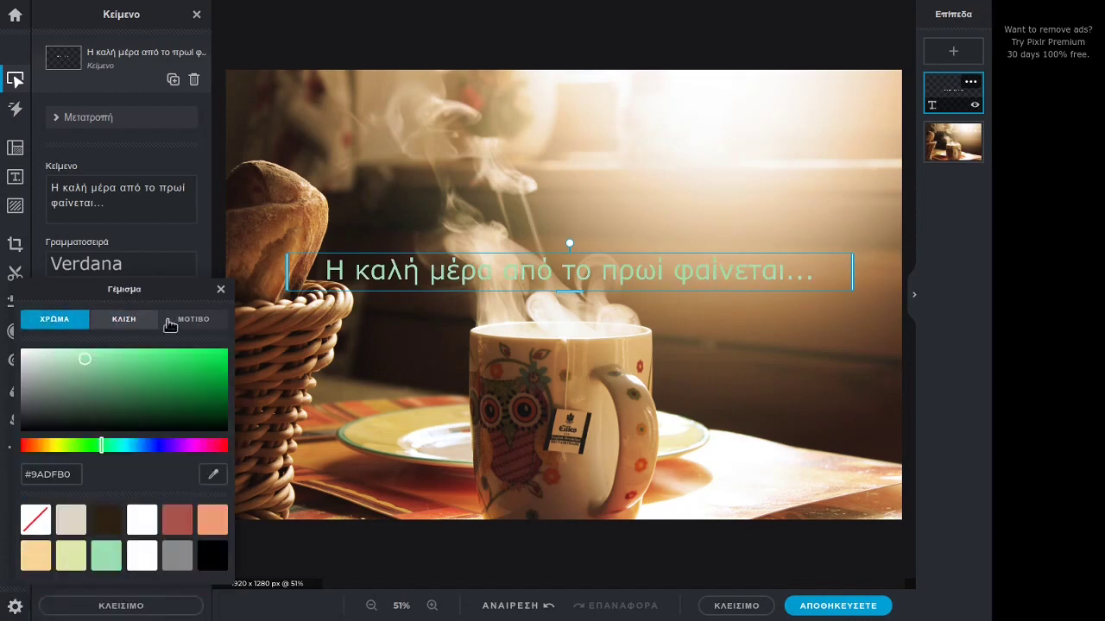
{"action": "left_click", "coordinate": [221, 289]}
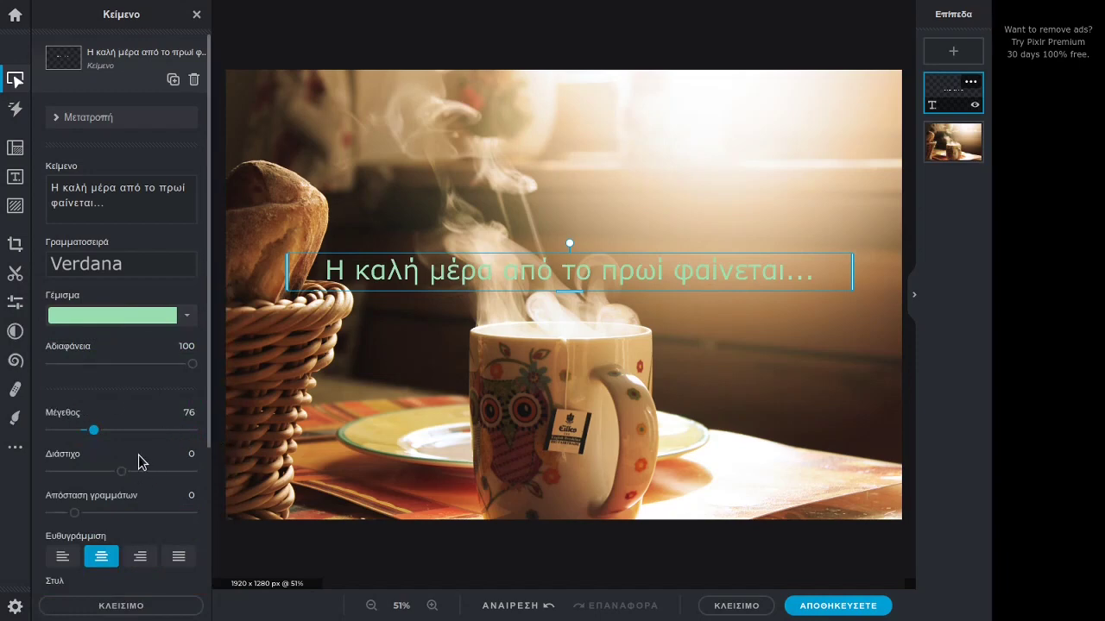
{"action": "scroll", "coordinate": [142, 464], "scroll_direction": "down", "scroll_amount": 1}
{"action": "mouse_move", "coordinate": [80, 480]}
{"action": "left_mouse_down"}
{"action": "mouse_move", "coordinate": [91, 483]}
{"action": "mouse_move", "coordinate": [79, 482]}
{"action": "left_mouse_up"}
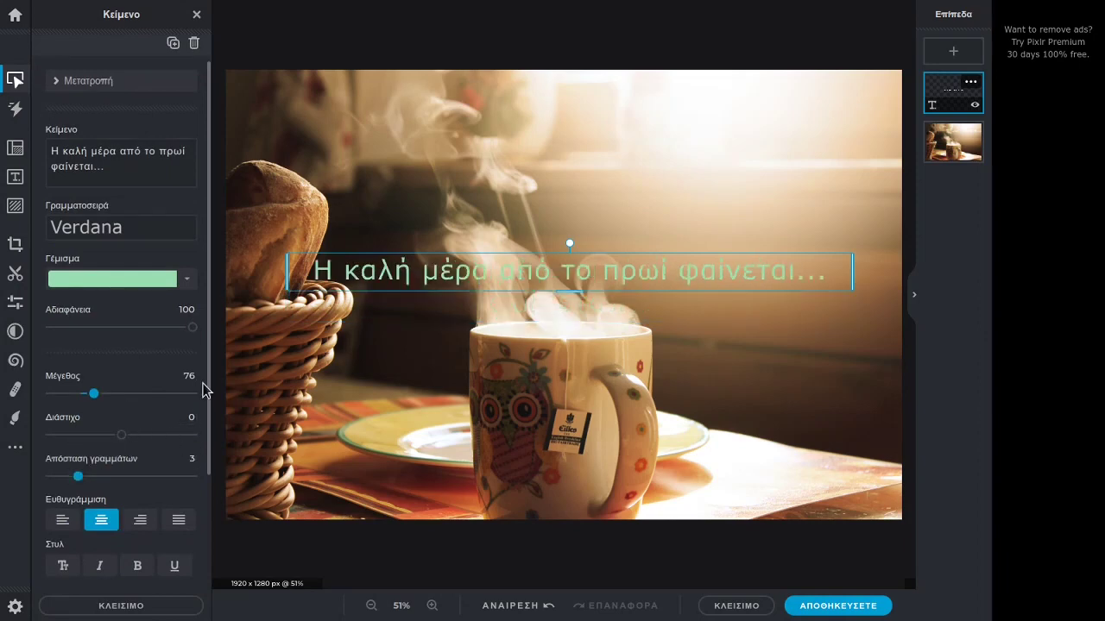
Left-align the Greek text and make it bold.
{"action": "scroll", "coordinate": [181, 405], "scroll_direction": "down", "scroll_amount": 2}
{"action": "left_click", "coordinate": [140, 446]}
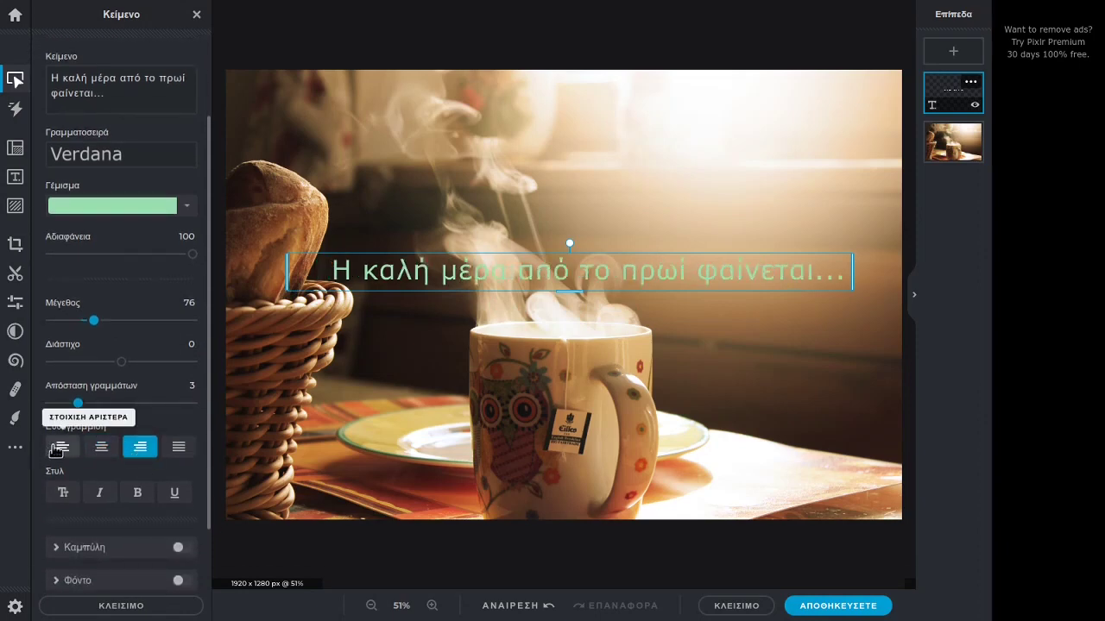
{"action": "left_click", "coordinate": [57, 448]}
{"action": "left_click", "coordinate": [136, 492]}
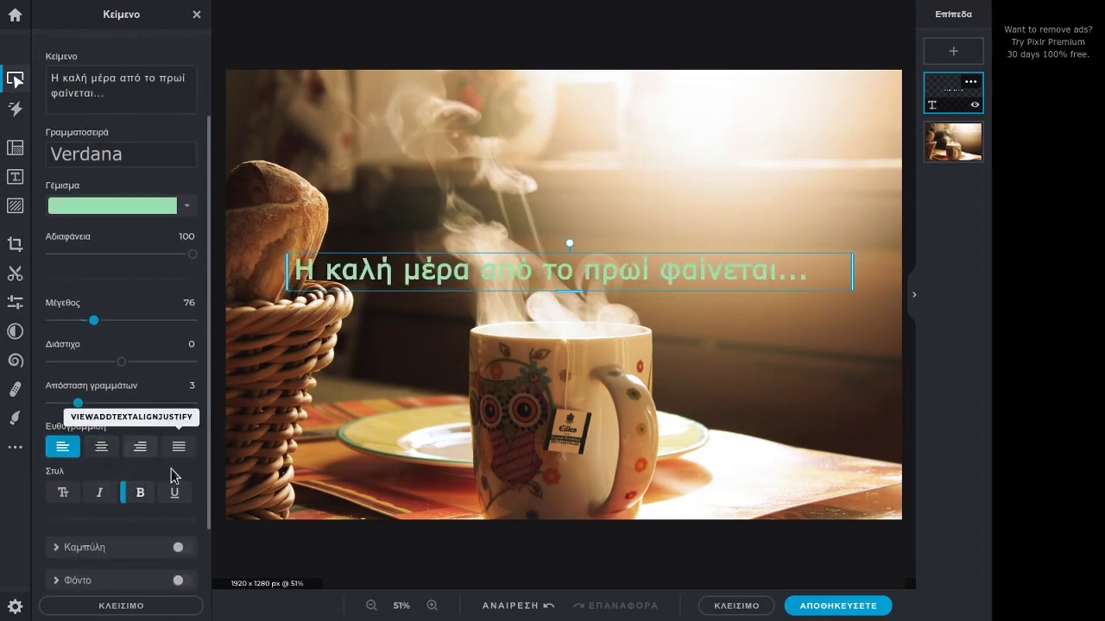
Try adjusting the Greek text's opacity and leave it at 100.
{"action": "scroll", "coordinate": [177, 457], "scroll_direction": "down", "scroll_amount": 2}
{"action": "scroll", "coordinate": [164, 432], "scroll_direction": "up", "scroll_amount": 4}
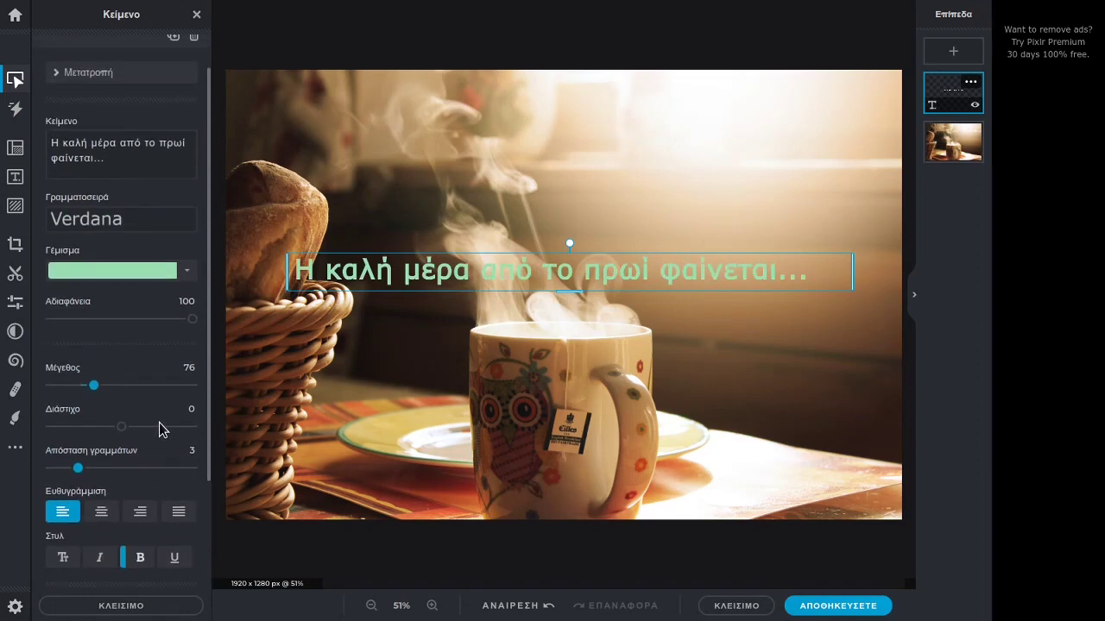
{"action": "scroll", "coordinate": [158, 428], "scroll_direction": "up", "scroll_amount": 1}
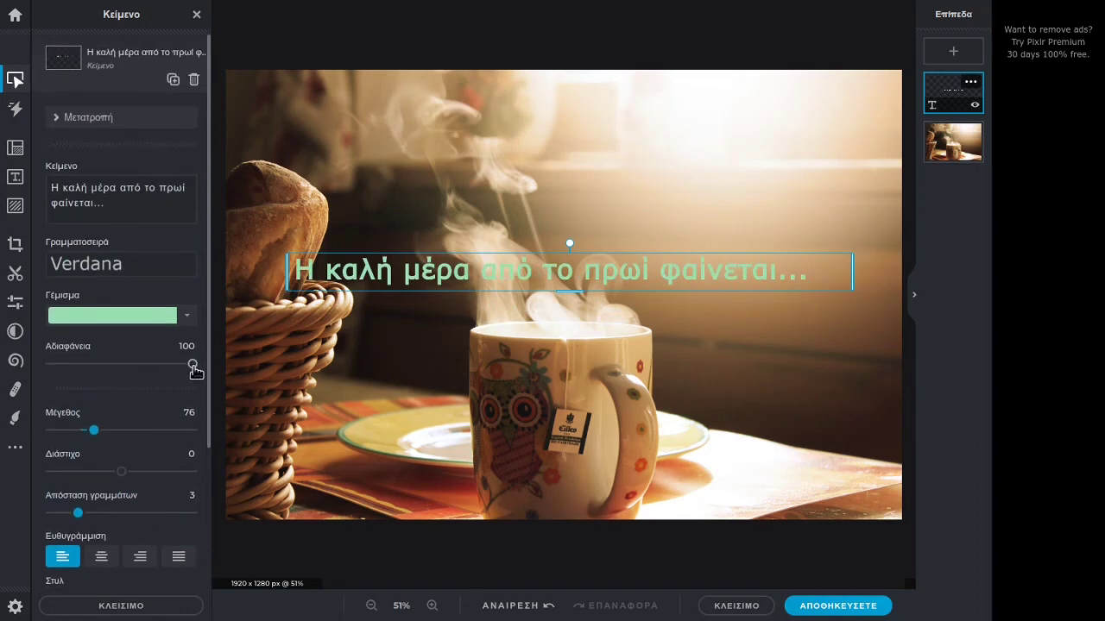
{"action": "left_click_drag", "start_coordinate": [191, 364], "coordinate": [220, 367]}
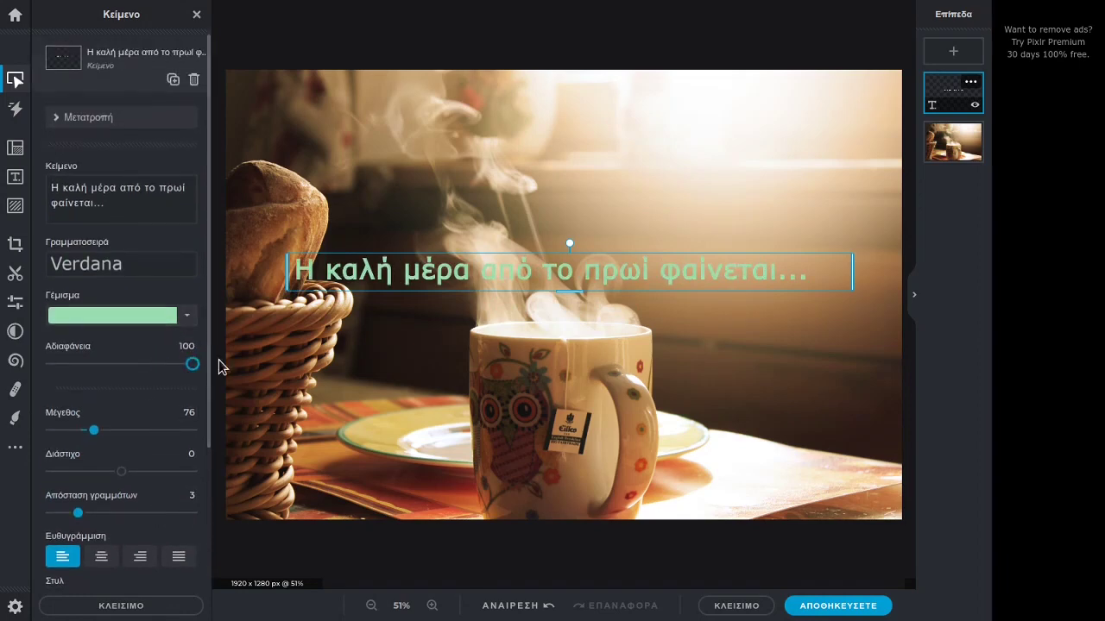
Try an arc curve on the Greek text and switch the curve effect off.
{"action": "scroll", "coordinate": [177, 432], "scroll_direction": "down", "scroll_amount": 4}
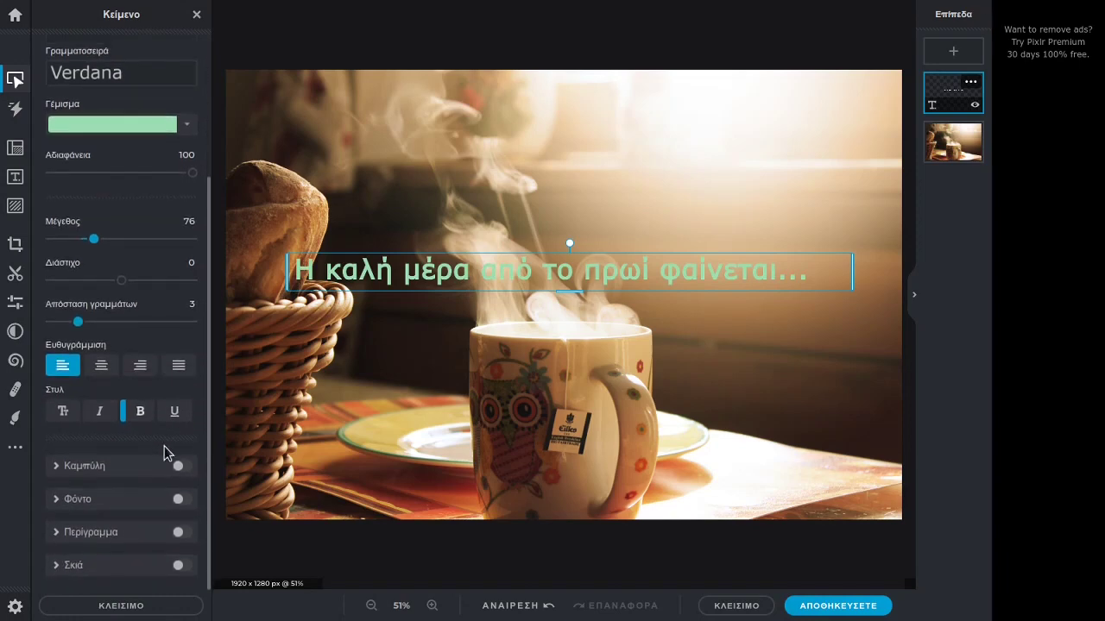
{"action": "left_click", "coordinate": [164, 467]}
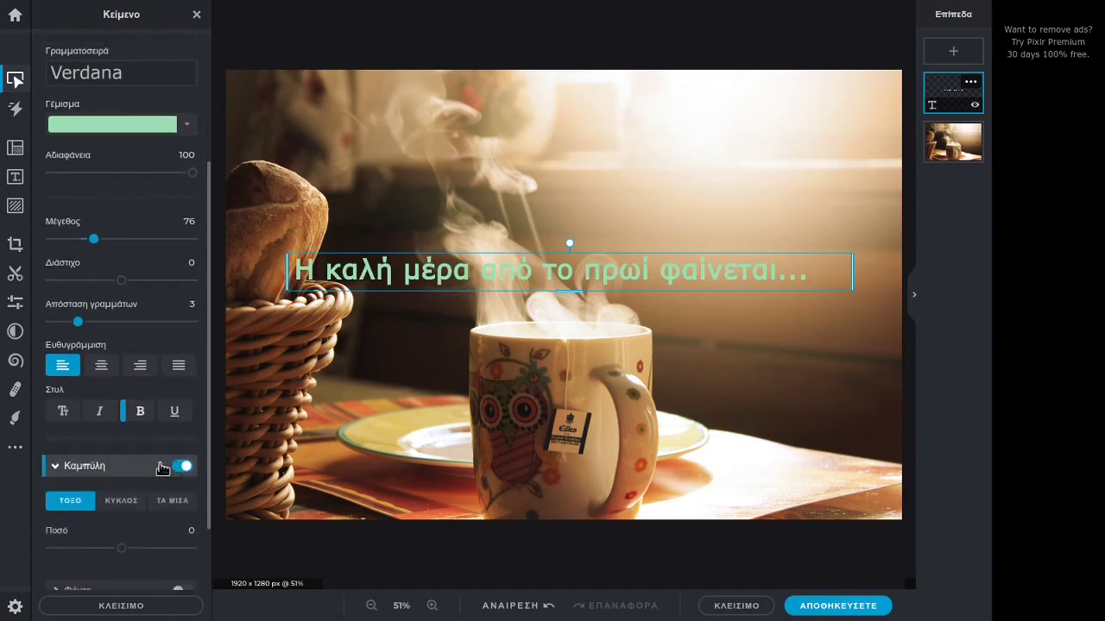
{"action": "scroll", "coordinate": [138, 466], "scroll_direction": "down", "scroll_amount": 2}
{"action": "left_click_drag", "start_coordinate": [123, 464], "coordinate": [150, 464]}
{"action": "left_click", "coordinate": [182, 374]}
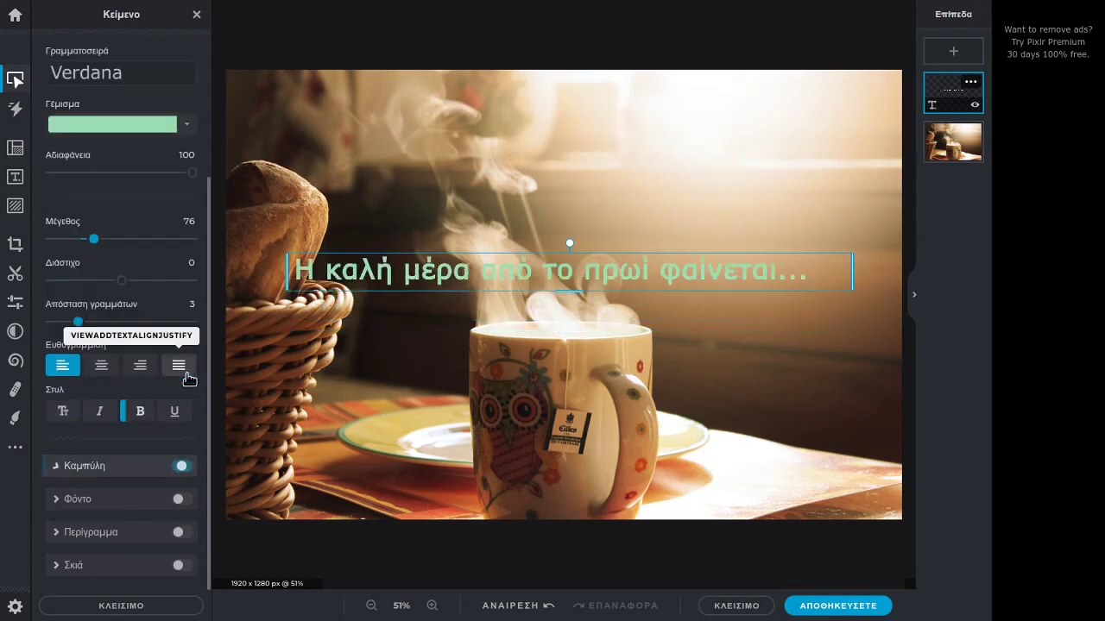
Add a full background behind the Greek text and colour it #C98D36, sampled from the tablecloth in the photo.
{"action": "left_click", "coordinate": [97, 503]}
{"action": "scroll", "coordinate": [116, 471], "scroll_direction": "down", "scroll_amount": 2}
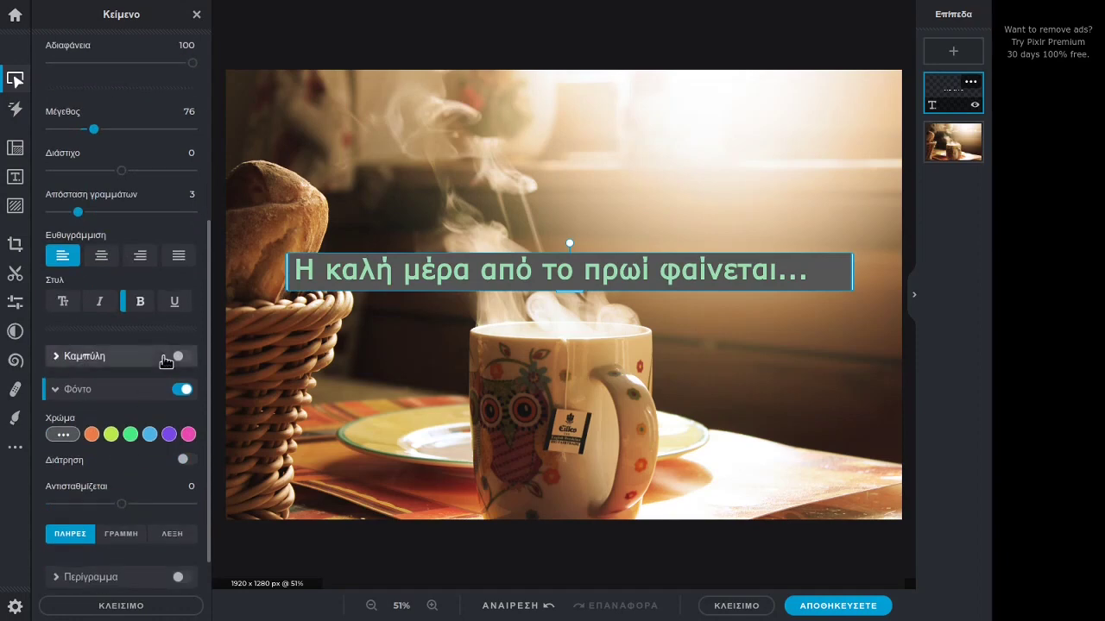
{"action": "left_click", "coordinate": [111, 434]}
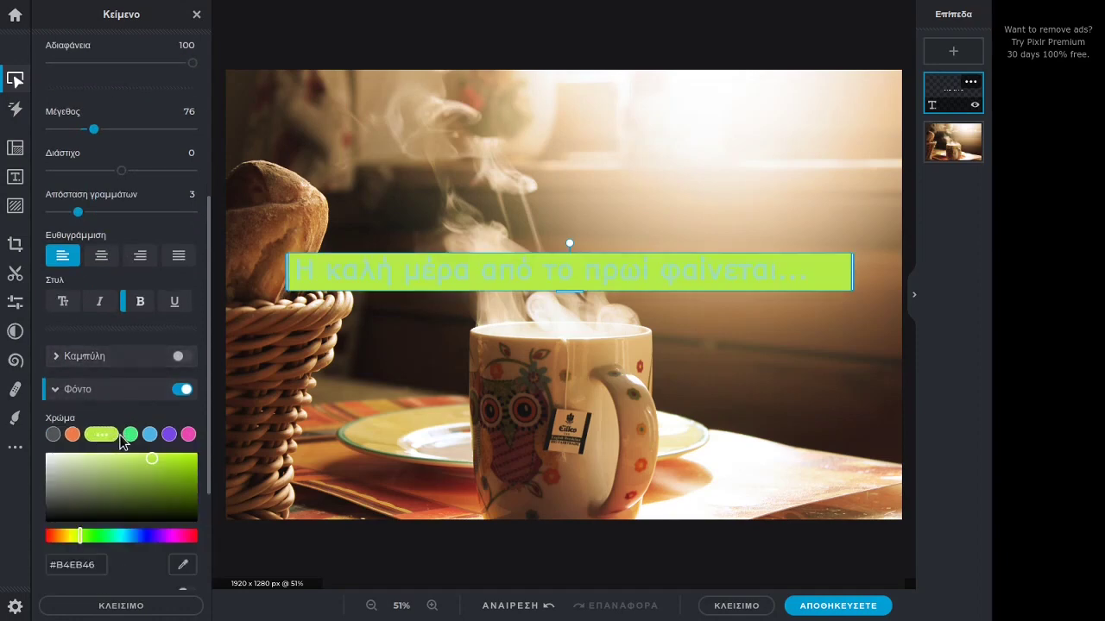
{"action": "left_click", "coordinate": [169, 435]}
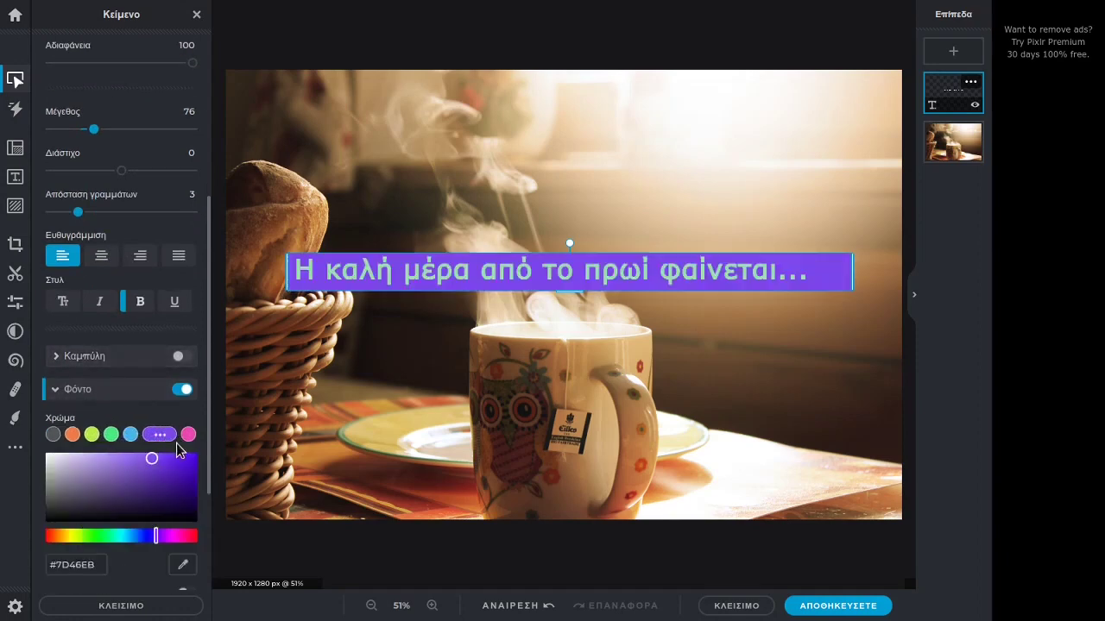
{"action": "left_click", "coordinate": [182, 566]}
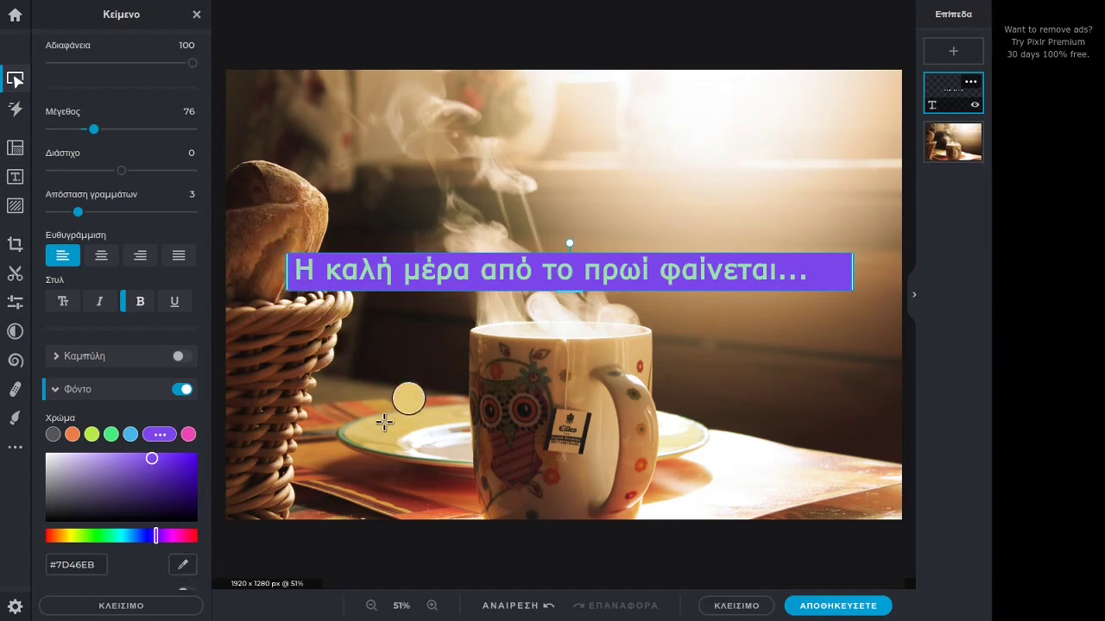
{"action": "left_click", "coordinate": [354, 493]}
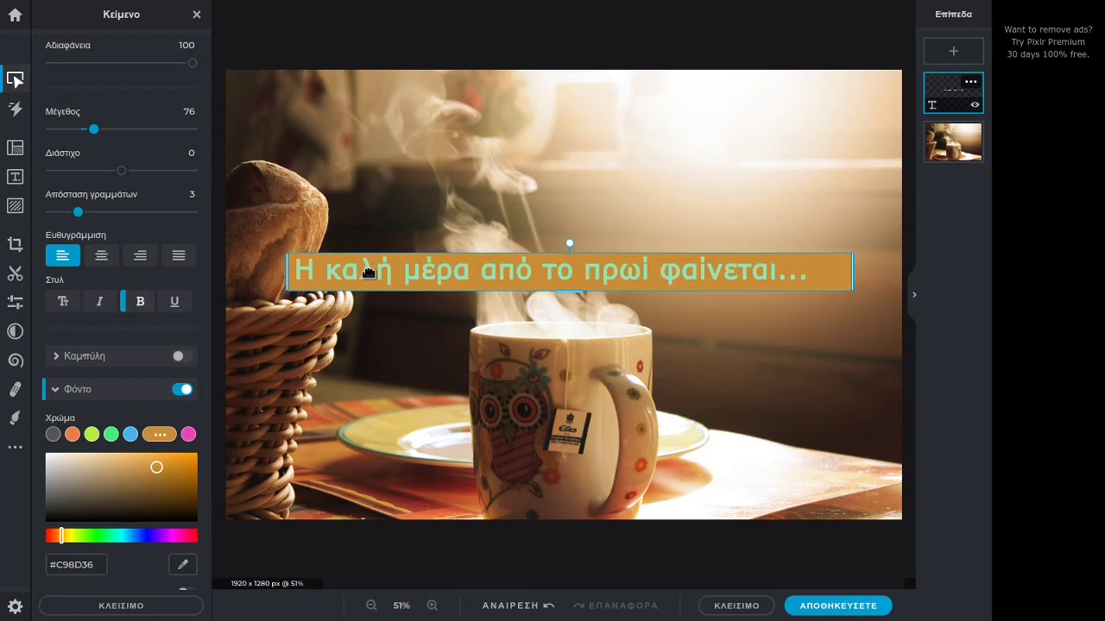
Set the Greek text's fill to about off-white #F4F4F4 and nudge the caption slightly upward.
{"action": "scroll", "coordinate": [135, 328], "scroll_direction": "up", "scroll_amount": 5}
{"action": "left_click", "coordinate": [135, 234]}
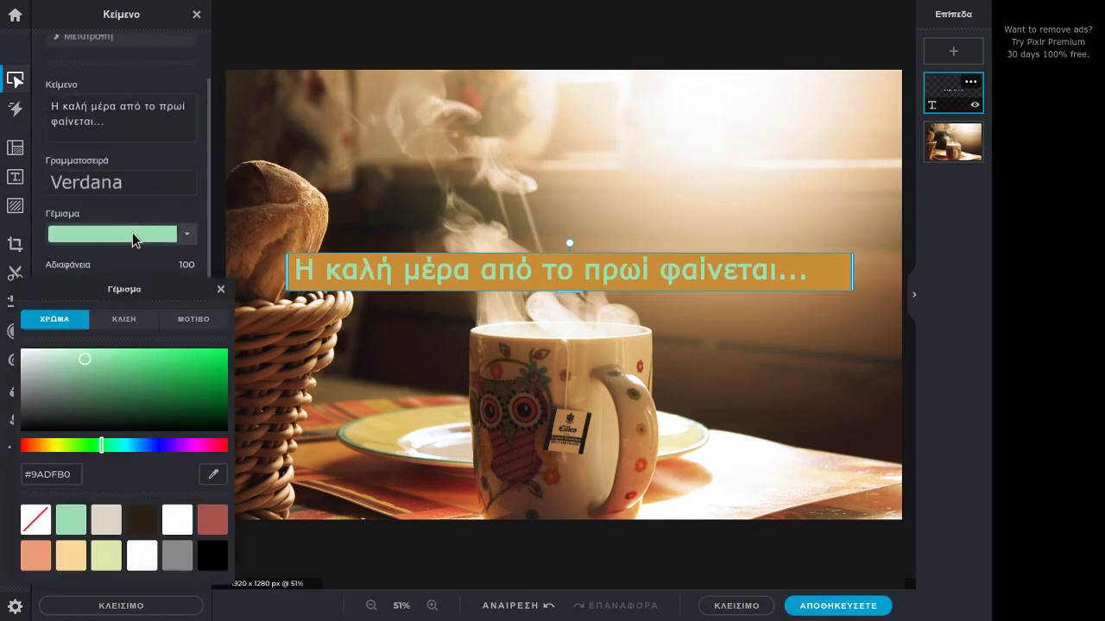
{"action": "left_click_drag", "start_coordinate": [74, 375], "coordinate": [25, 355]}
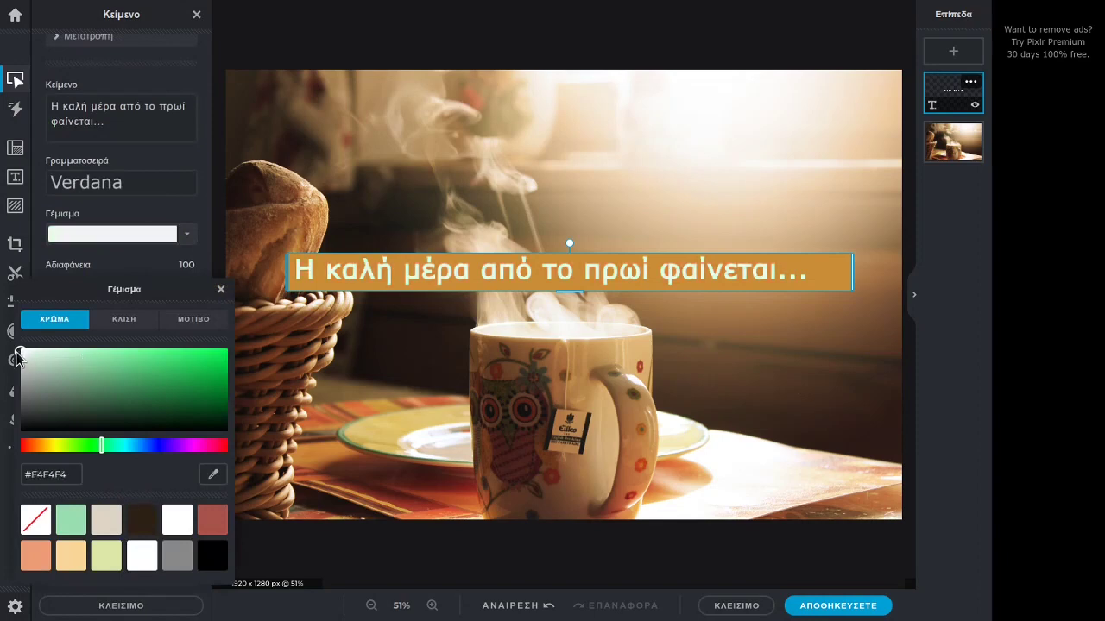
{"action": "left_click", "coordinate": [330, 357]}
{"action": "left_click", "coordinate": [383, 377]}
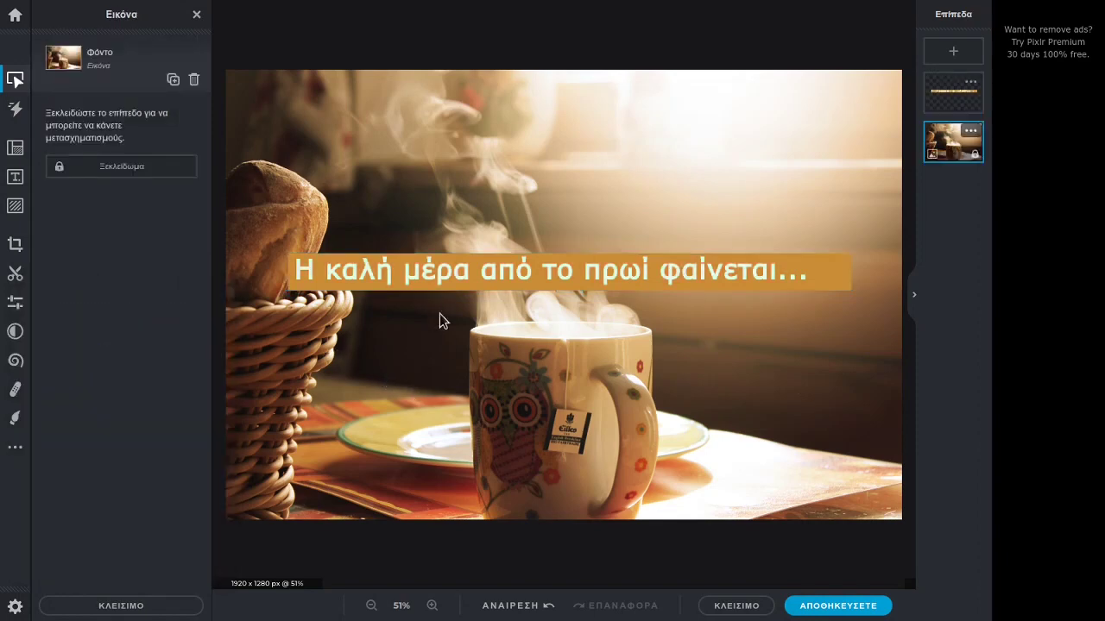
{"action": "left_click", "coordinate": [418, 278]}
{"action": "left_click_drag", "start_coordinate": [418, 278], "coordinate": [416, 277]}
Try a shadow on the Greek text with the background off and on, and switch the shadow off.
{"action": "scroll", "coordinate": [95, 483], "scroll_direction": "down", "scroll_amount": 8}
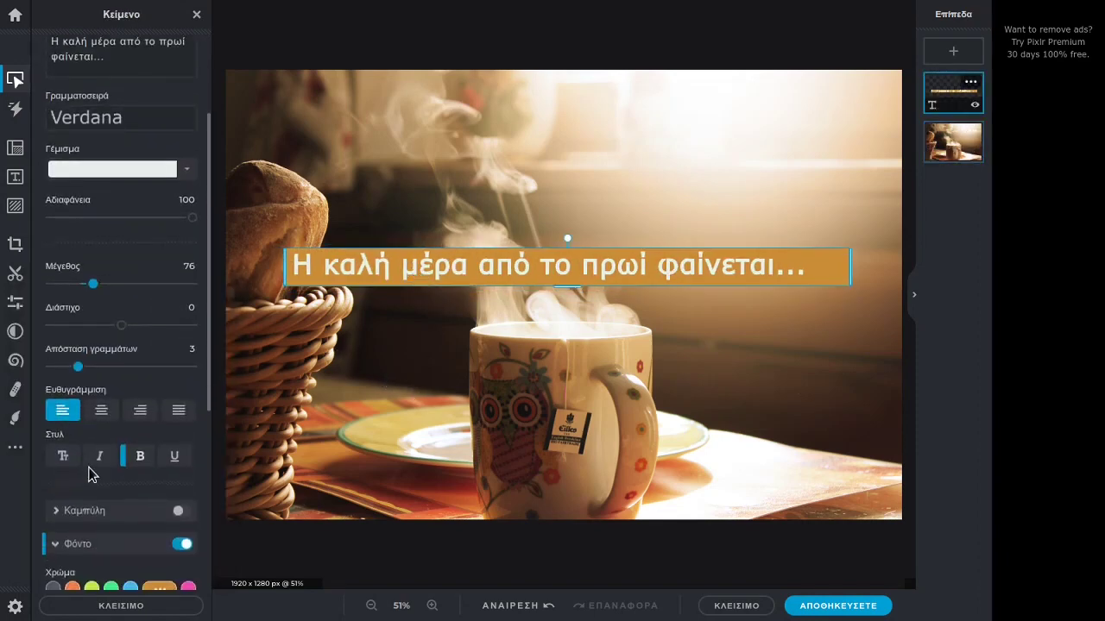
{"action": "scroll", "coordinate": [109, 476], "scroll_direction": "down", "scroll_amount": 4}
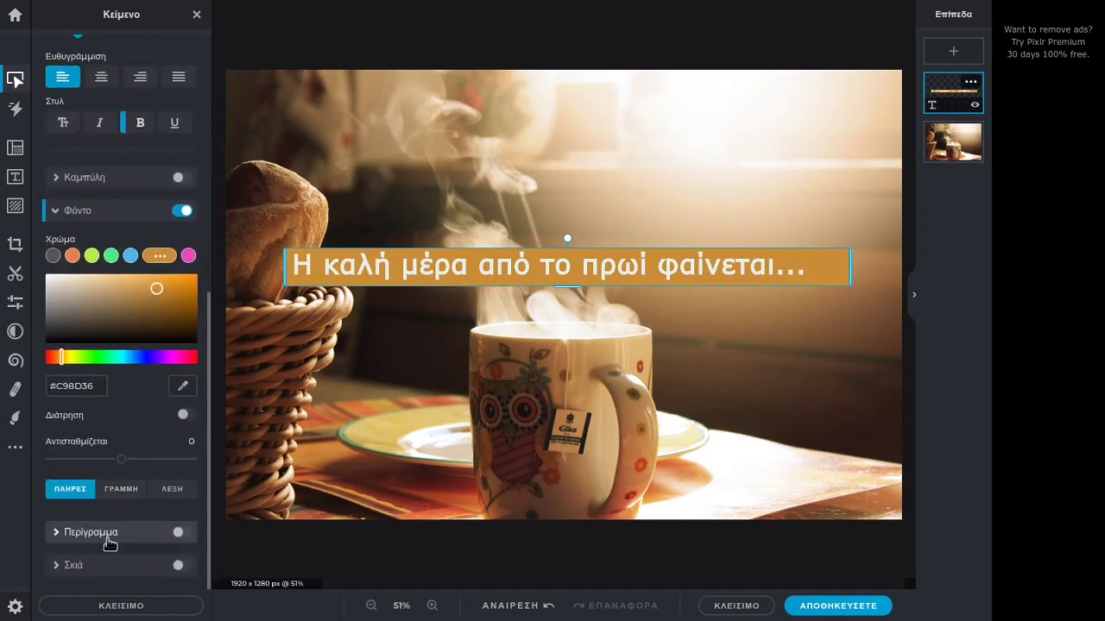
{"action": "left_click", "coordinate": [179, 565]}
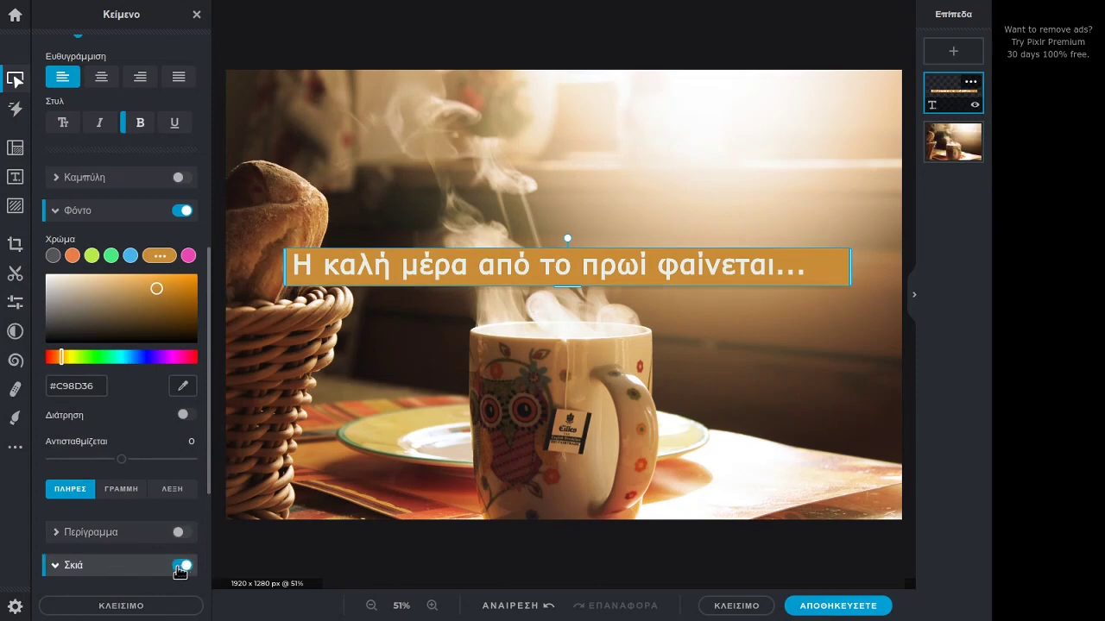
{"action": "scroll", "coordinate": [142, 483], "scroll_direction": "up", "scroll_amount": 1}
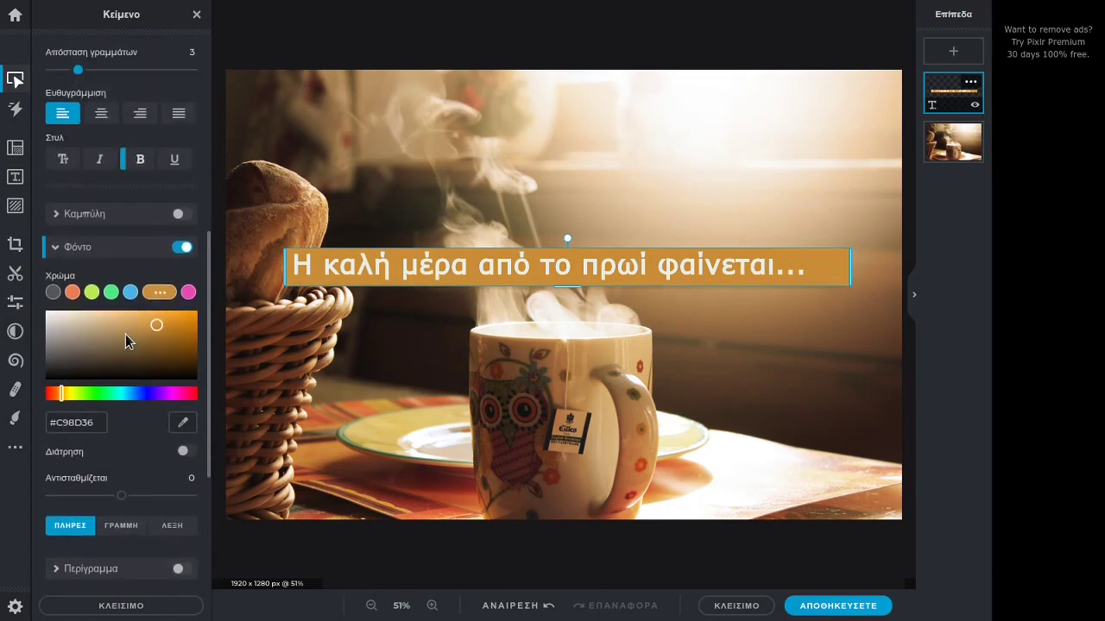
{"action": "left_click", "coordinate": [181, 247]}
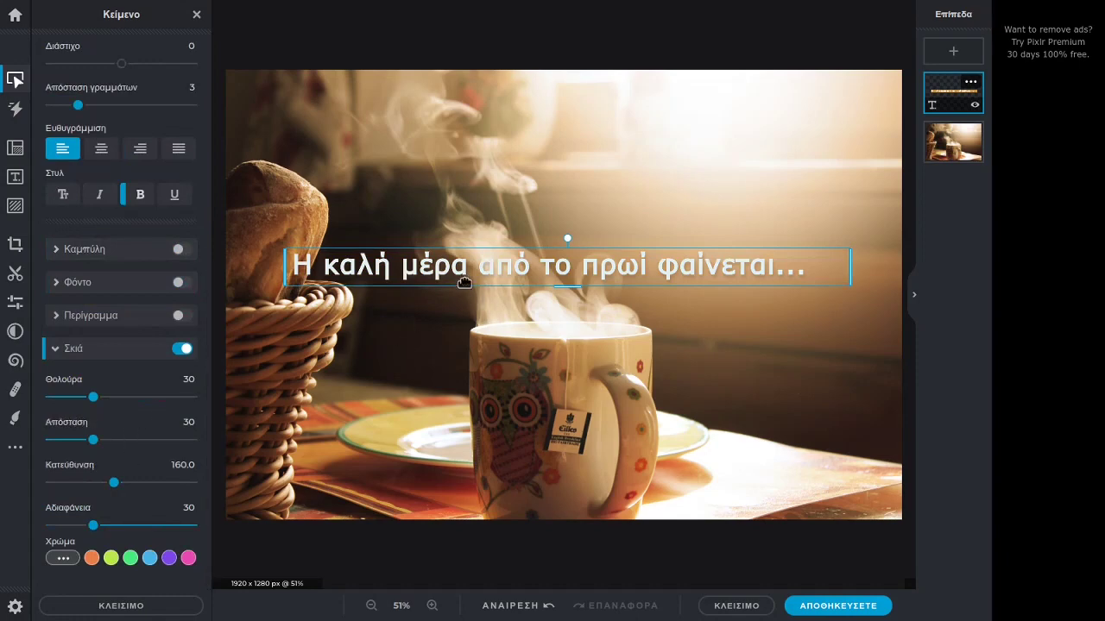
{"action": "left_click", "coordinate": [178, 282]}
{"action": "scroll", "coordinate": [164, 466], "scroll_direction": "down", "scroll_amount": 2}
{"action": "scroll", "coordinate": [166, 488], "scroll_direction": "down", "scroll_amount": 2}
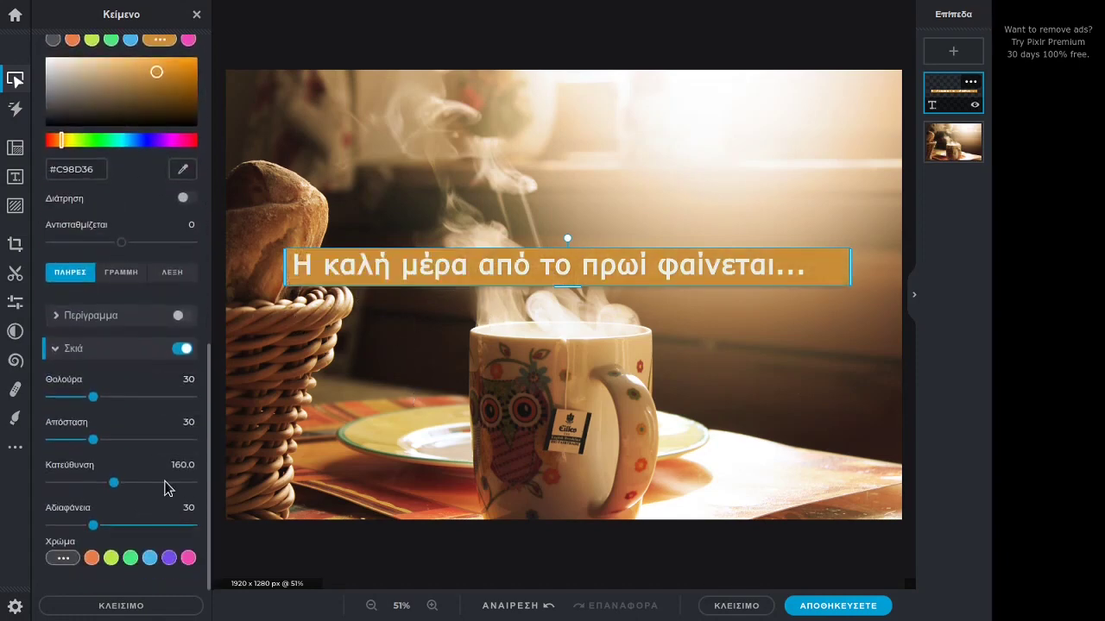
{"action": "left_click", "coordinate": [57, 348]}
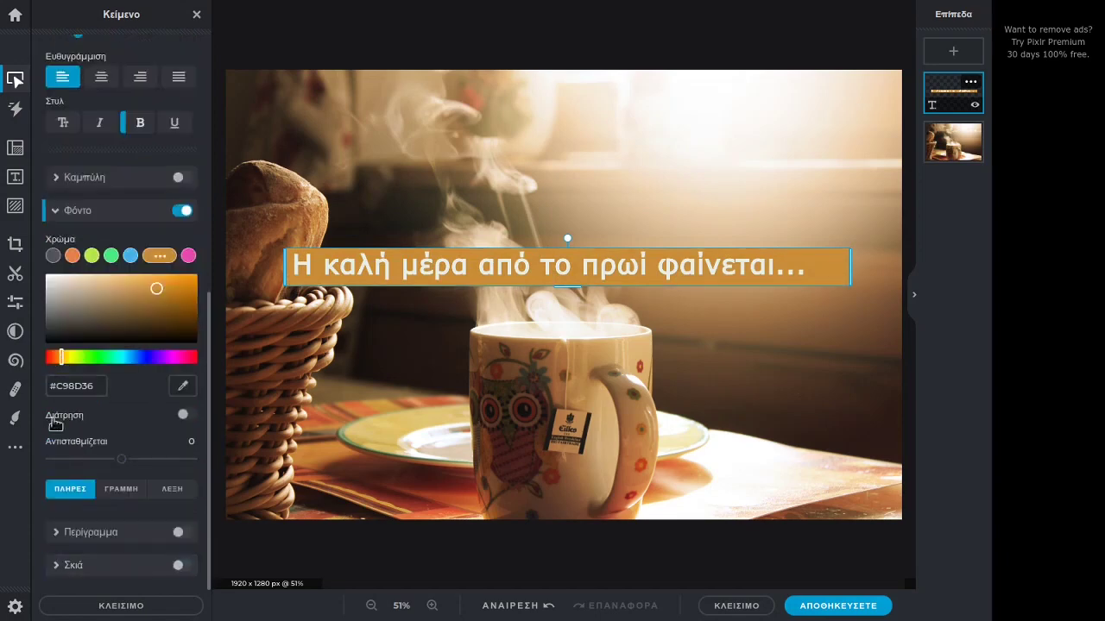
Add an outline to the Greek text and move the caption slightly higher on the photo.
{"action": "scroll", "coordinate": [98, 530], "scroll_direction": "up", "scroll_amount": 1}
{"action": "scroll", "coordinate": [154, 554], "scroll_direction": "down", "scroll_amount": 1}
{"action": "left_click", "coordinate": [180, 534]}
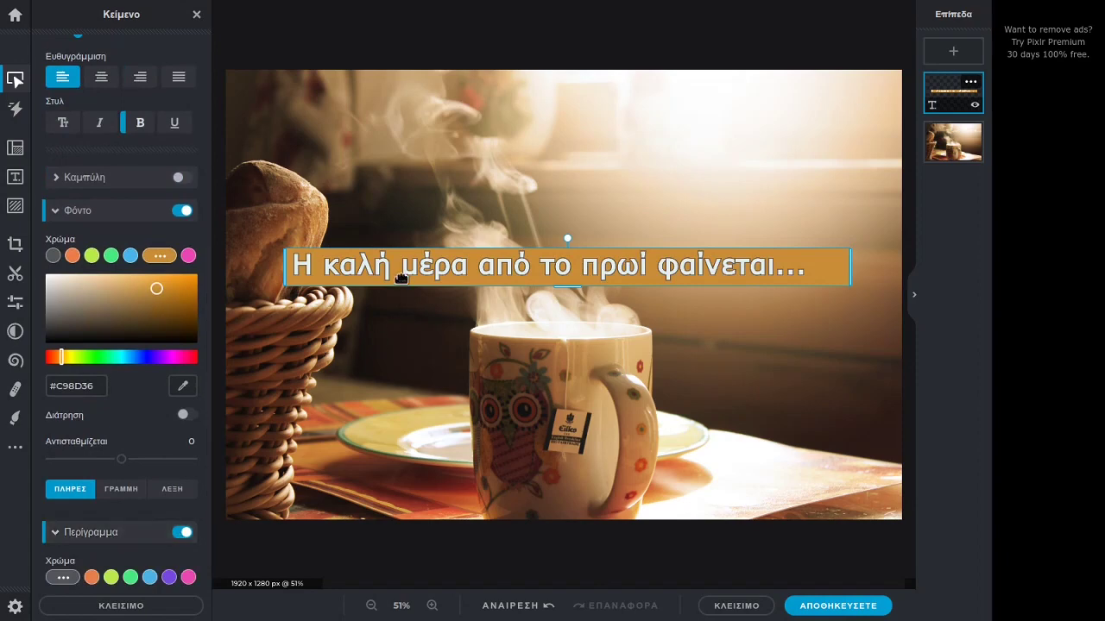
{"action": "scroll", "coordinate": [169, 466], "scroll_direction": "down", "scroll_amount": 1}
{"action": "left_click", "coordinate": [370, 374]}
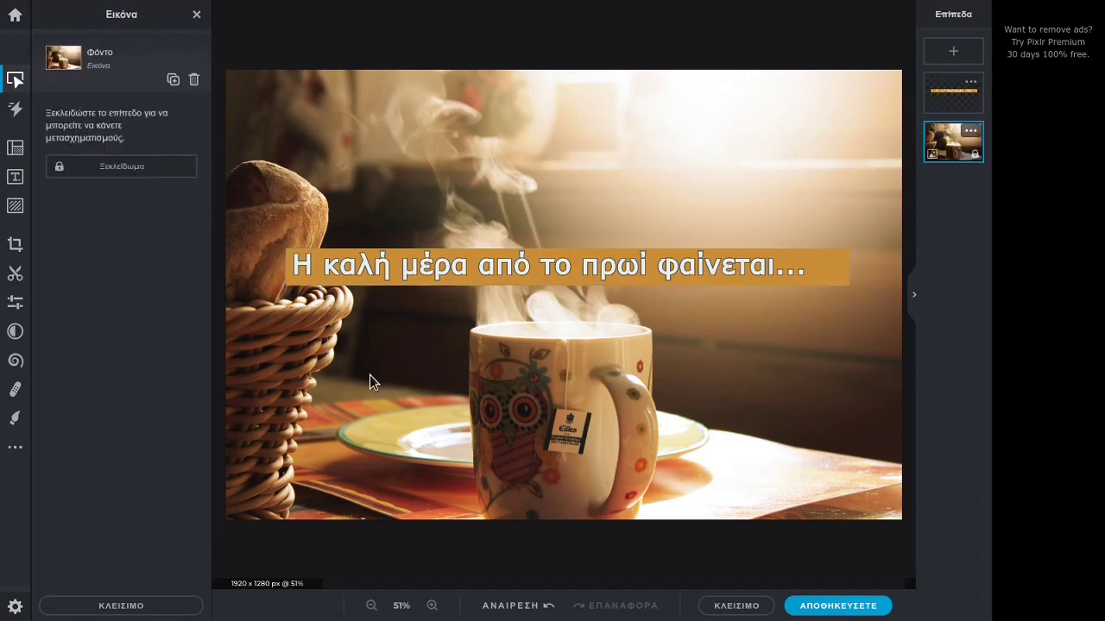
{"action": "left_click_drag", "start_coordinate": [463, 268], "coordinate": [467, 254]}
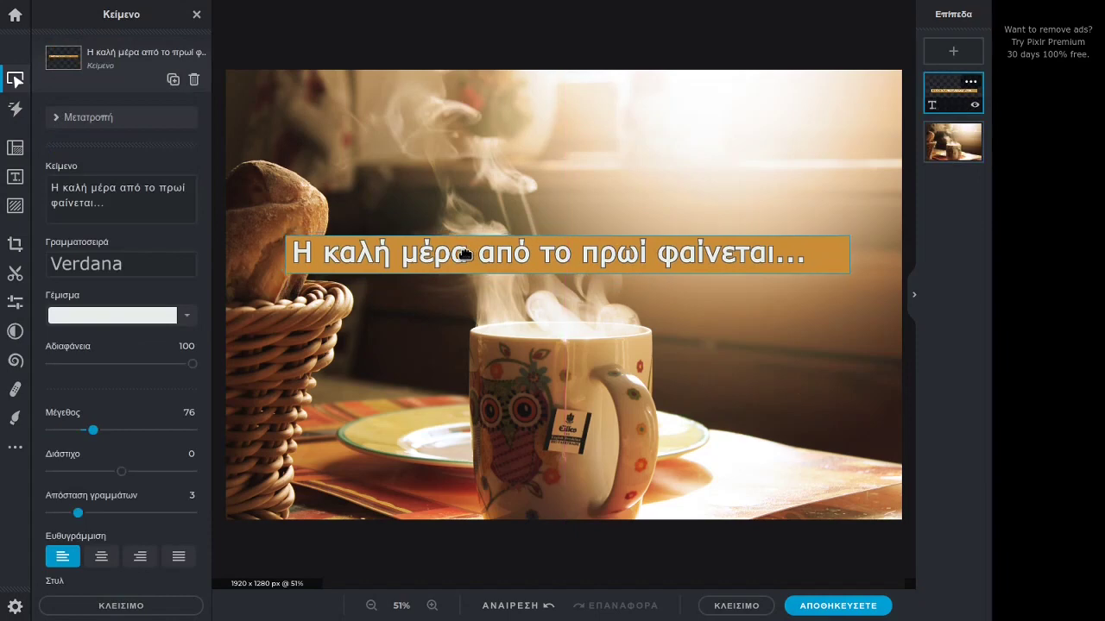
{"action": "left_click", "coordinate": [279, 262]}
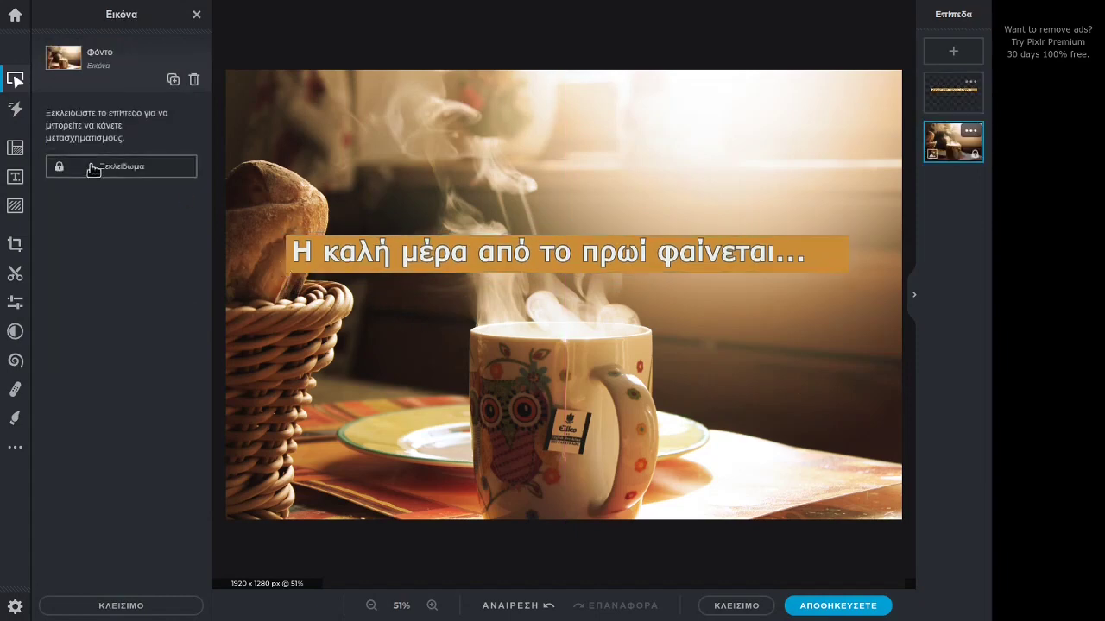
Add a second default text layer, moving the Greek caption up and the new Lorem ipsum line below it.
{"action": "left_click", "coordinate": [15, 176]}
{"action": "left_click", "coordinate": [117, 75]}
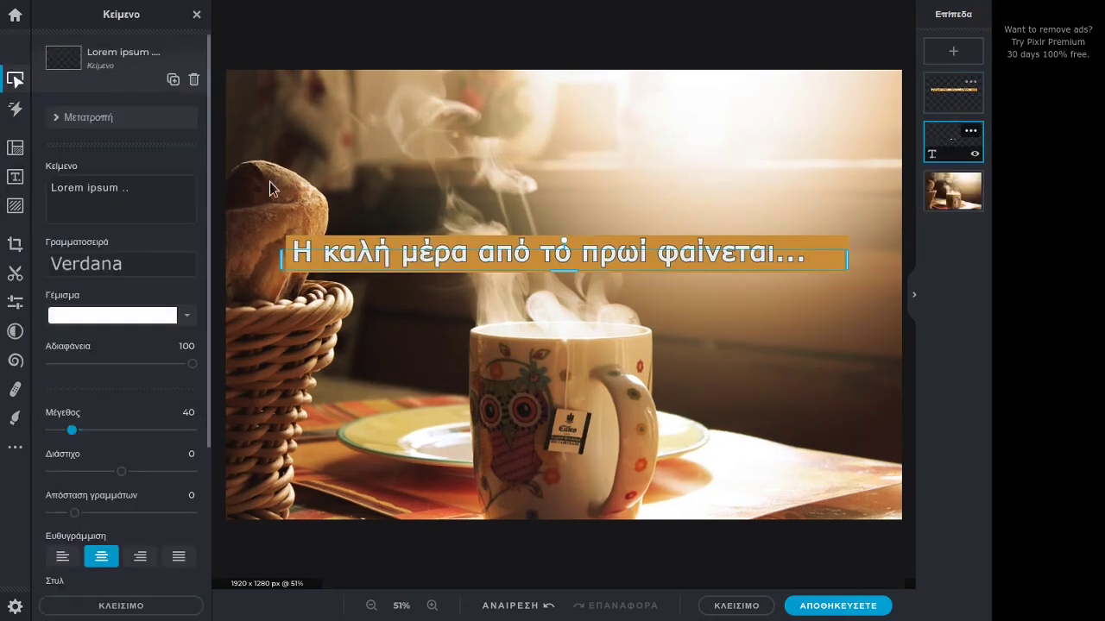
{"action": "left_click_drag", "start_coordinate": [481, 264], "coordinate": [488, 234]}
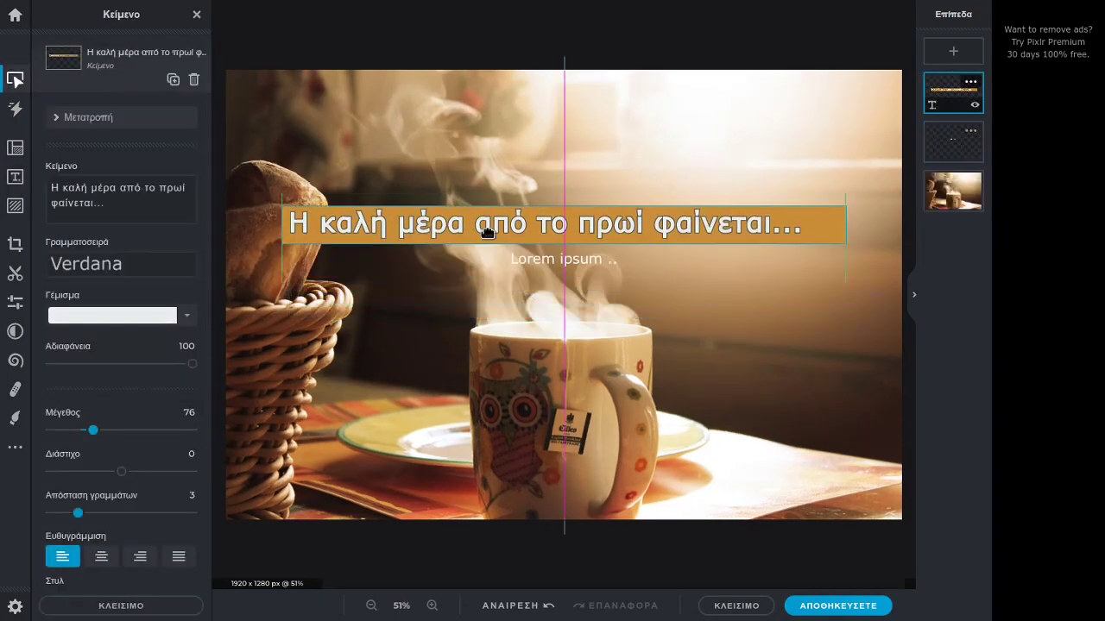
{"action": "left_click_drag", "start_coordinate": [544, 263], "coordinate": [578, 282]}
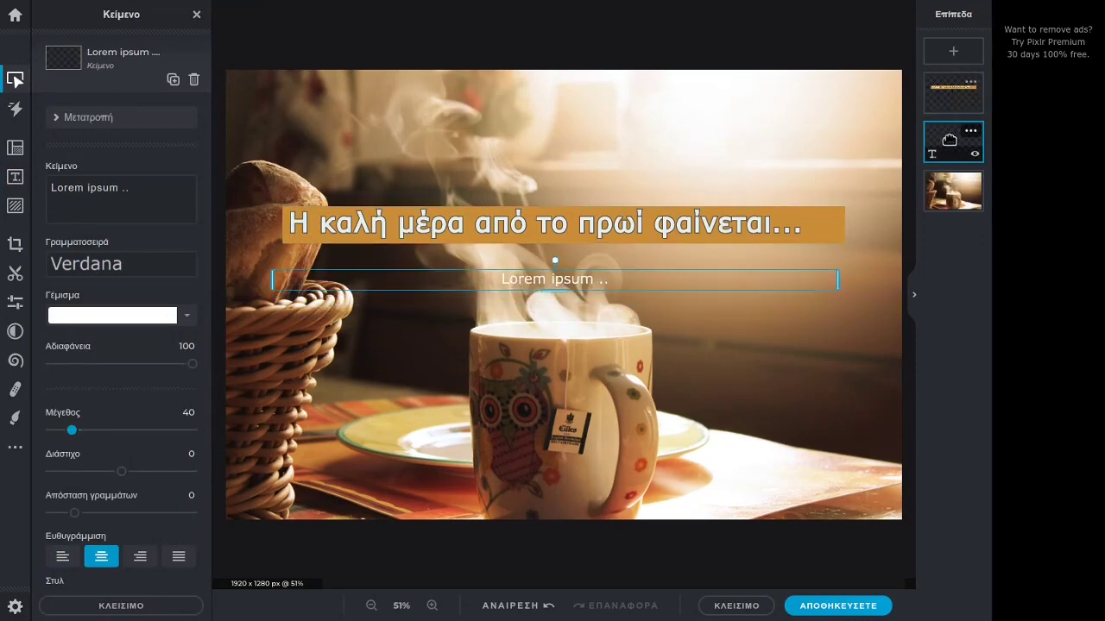
Replace the Lorem ipsum text with the author's name and nudge the line slightly upward.
{"action": "double_click", "coordinate": [584, 286]}
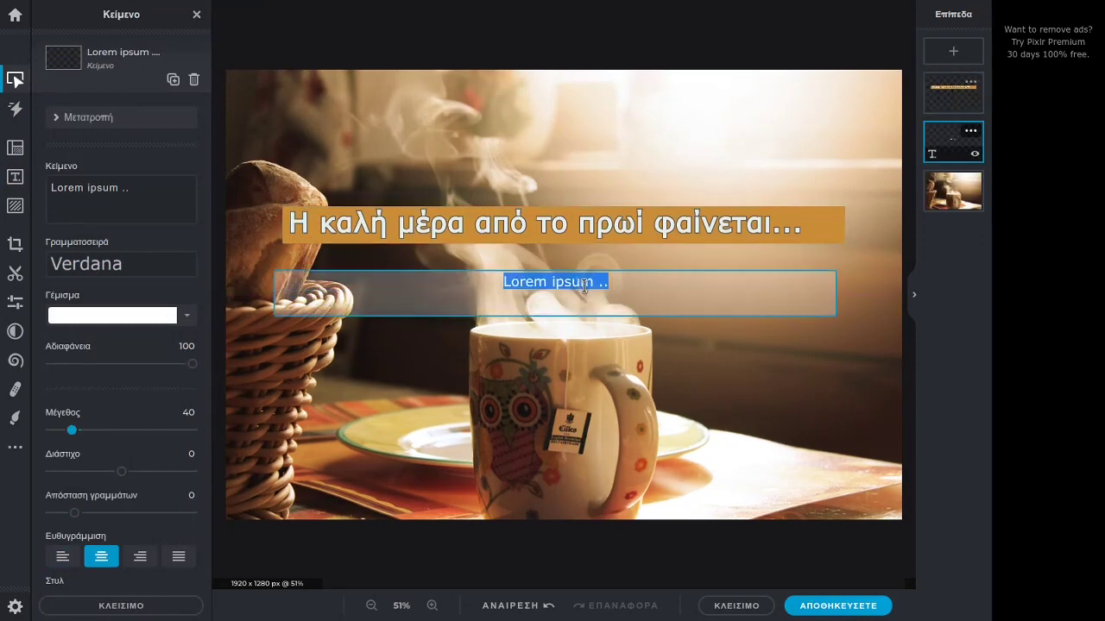
{"action": "type", "text": "δ"}
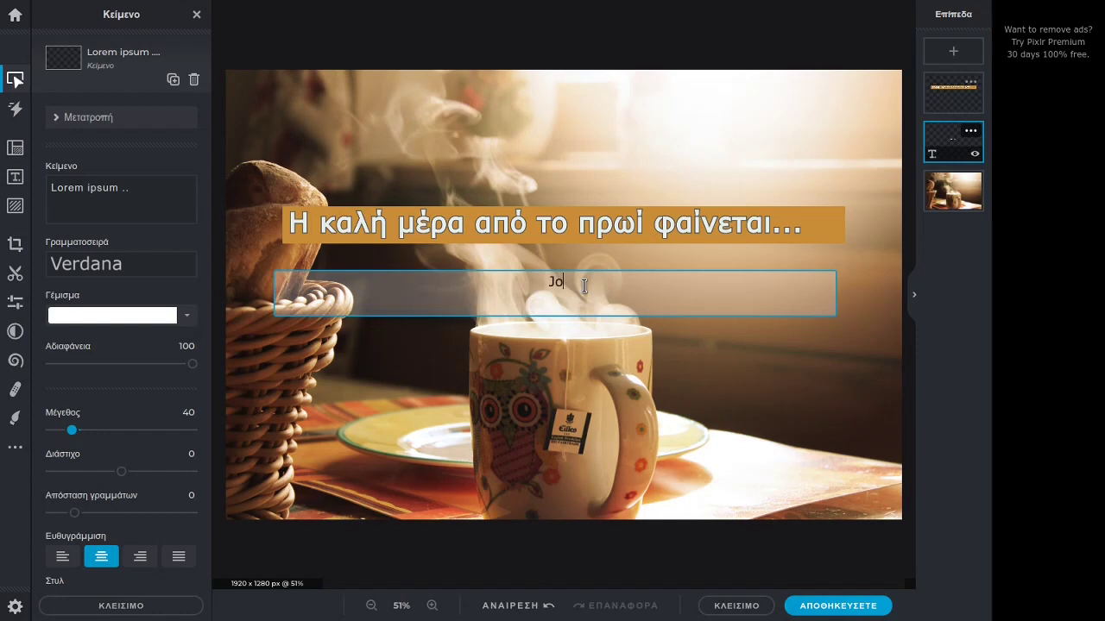
{"action": "type", "text": "John Doe"}
{"action": "left_click", "coordinate": [690, 347]}
{"action": "left_click_drag", "start_coordinate": [570, 280], "coordinate": [566, 276]}
{"action": "left_click", "coordinate": [659, 319]}
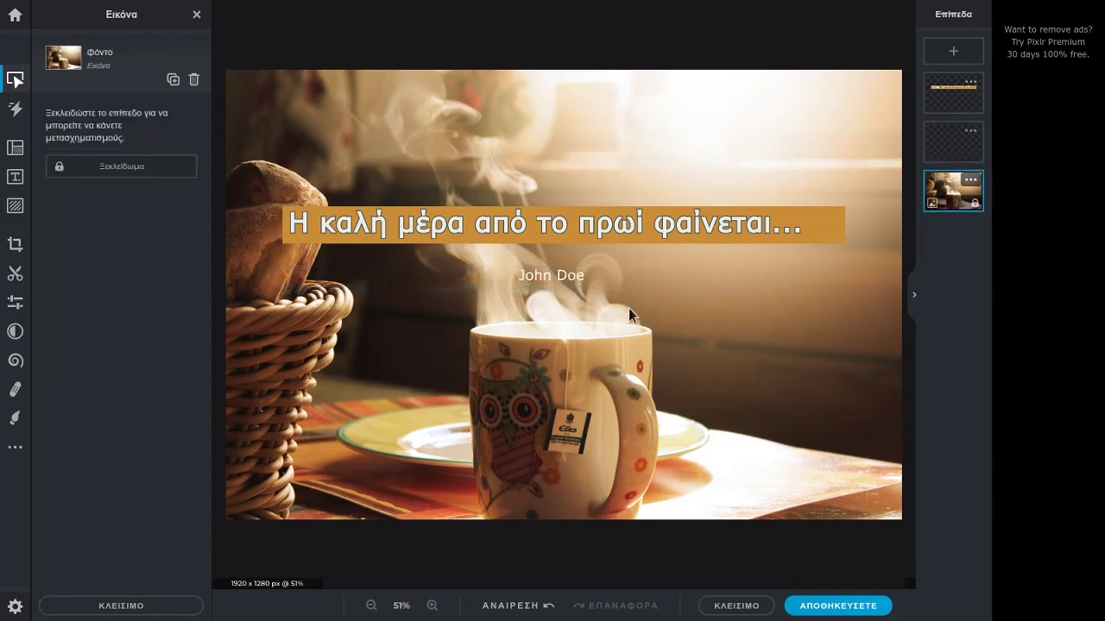
Make the author's name line below the Greek caption bold.
{"action": "left_click", "coordinate": [570, 277]}
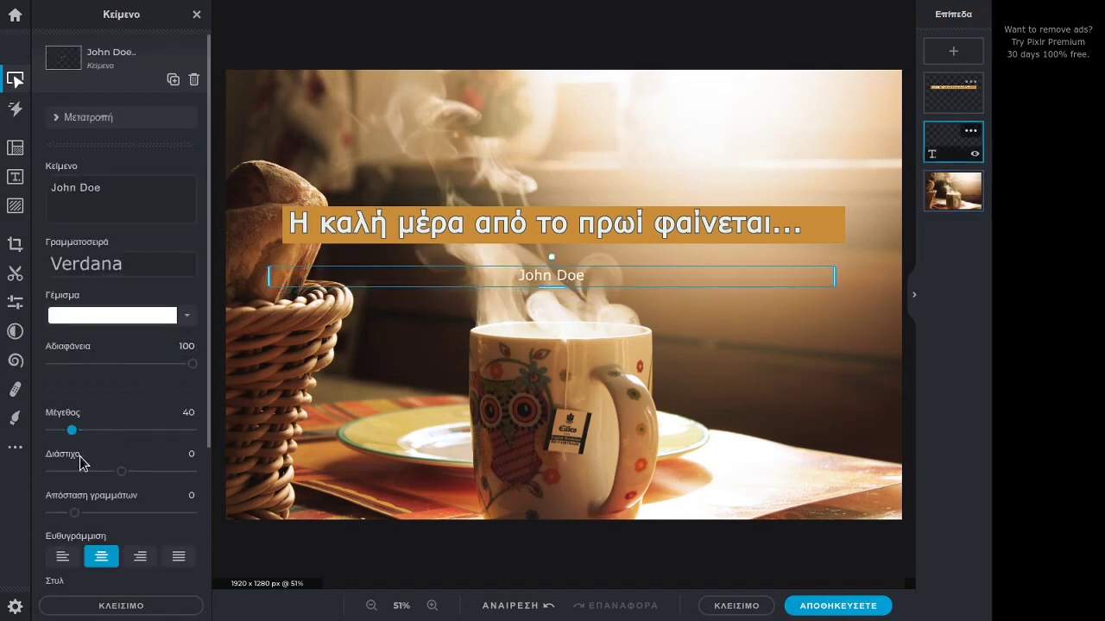
{"action": "scroll", "coordinate": [124, 439], "scroll_direction": "down", "scroll_amount": 3}
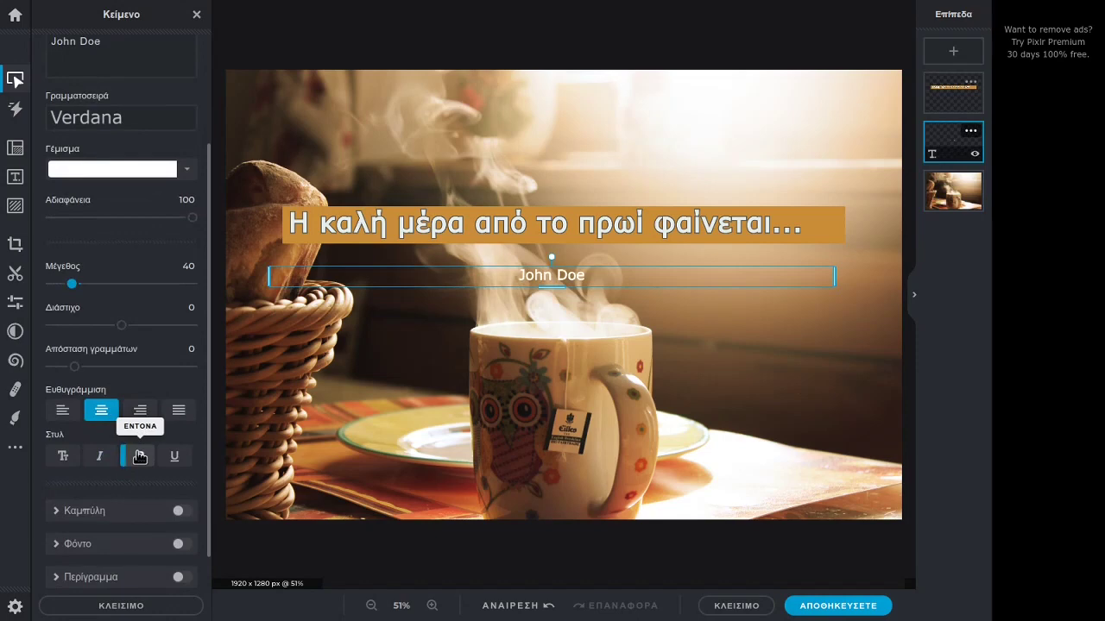
{"action": "left_click", "coordinate": [320, 384]}
Move the Greek caption slightly lower and place the author's name line just beneath it, above the mug.
{"action": "left_click_drag", "start_coordinate": [526, 276], "coordinate": [531, 307]}
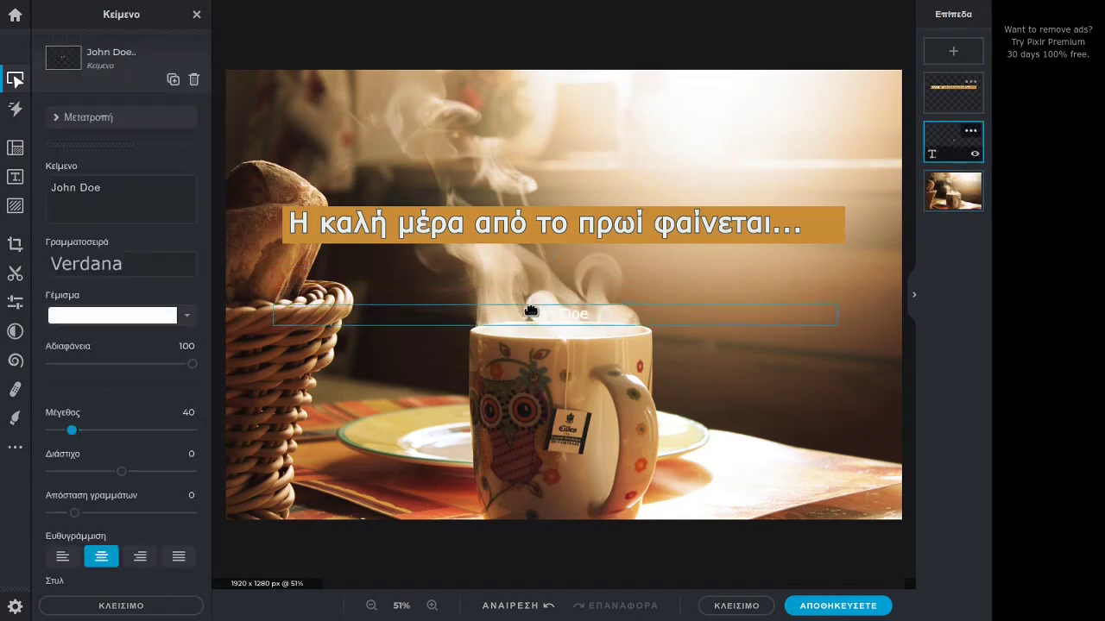
{"action": "left_click_drag", "start_coordinate": [562, 236], "coordinate": [559, 252]}
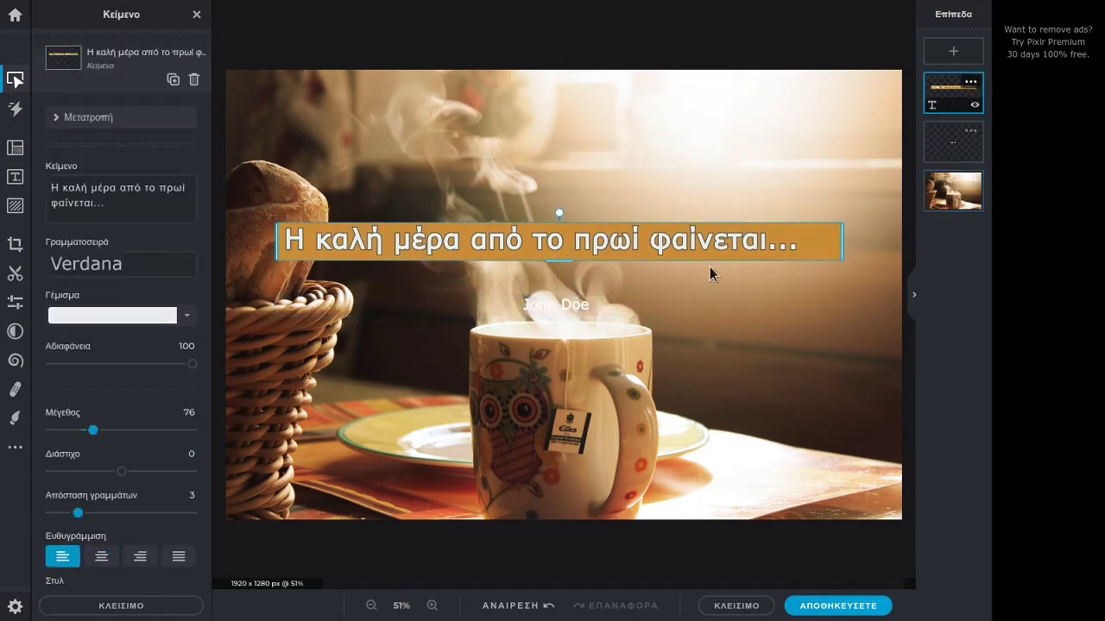
{"action": "left_click_drag", "start_coordinate": [555, 305], "coordinate": [553, 286]}
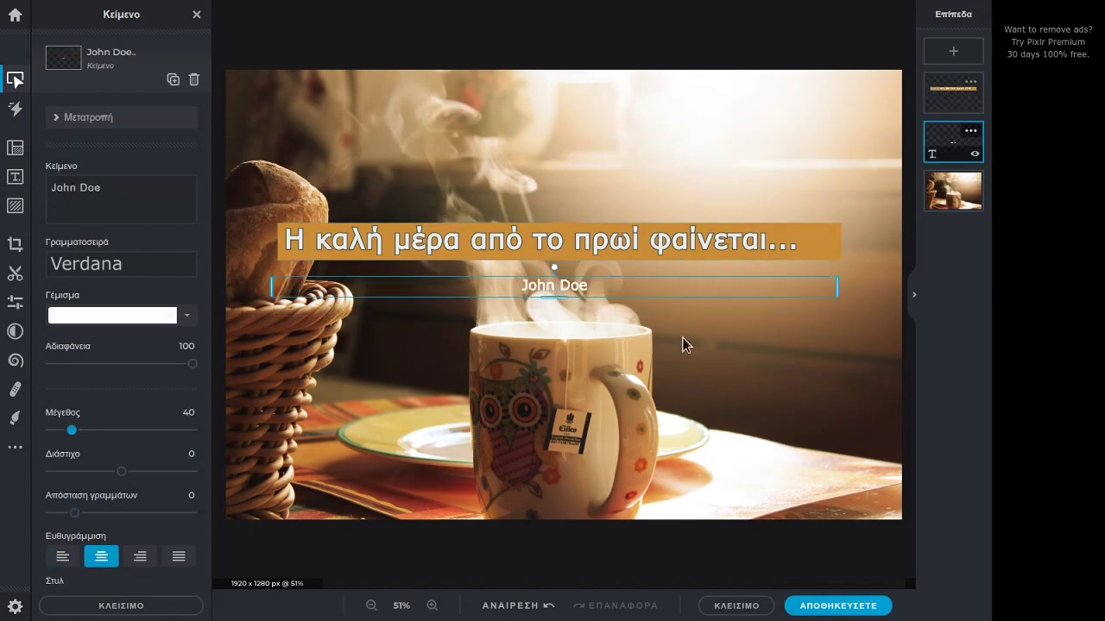
{"action": "left_click", "coordinate": [615, 323]}
Set the author's name fill to dark brown #2D2116 and nudge the line slightly upward.
{"action": "left_click", "coordinate": [604, 290]}
{"action": "left_click", "coordinate": [150, 316]}
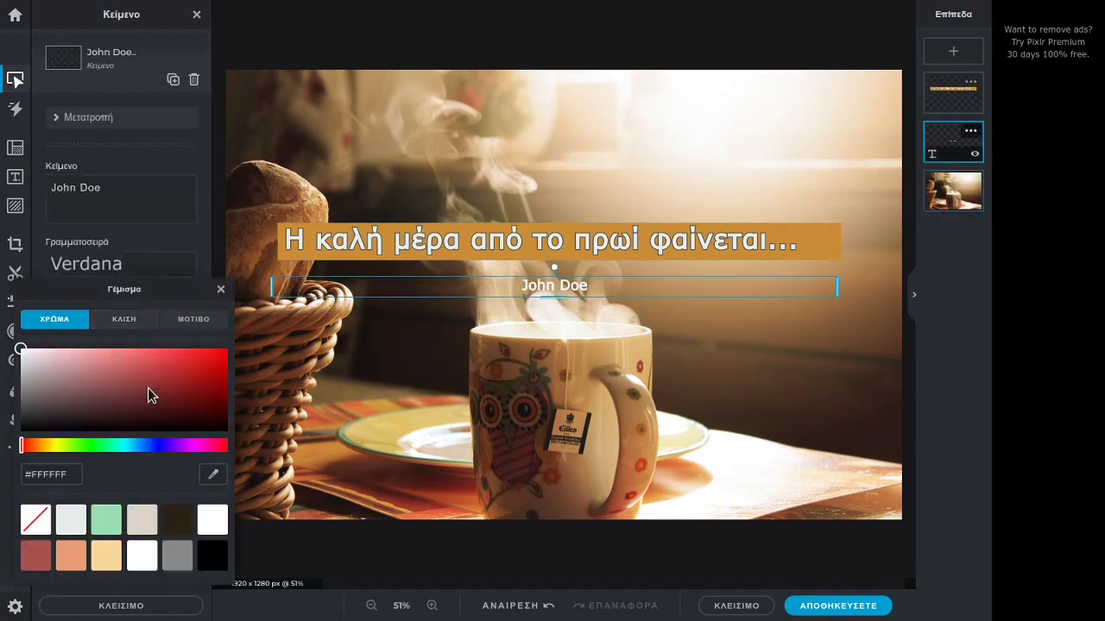
{"action": "left_click", "coordinate": [177, 519]}
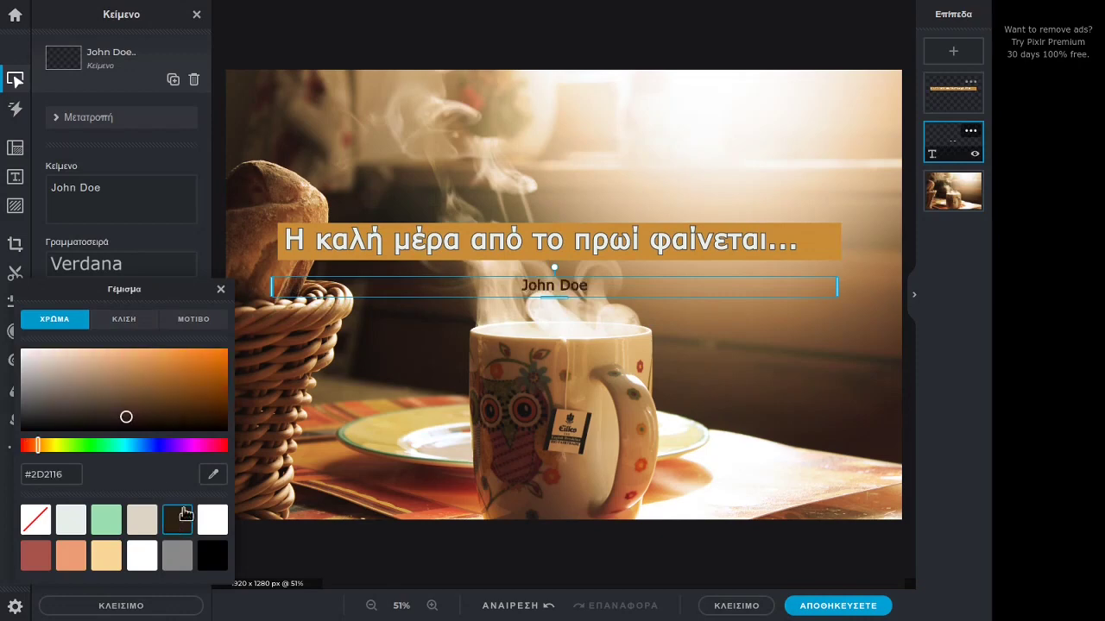
{"action": "left_click", "coordinate": [395, 377]}
{"action": "left_click", "coordinate": [392, 374]}
{"action": "left_click", "coordinate": [531, 290]}
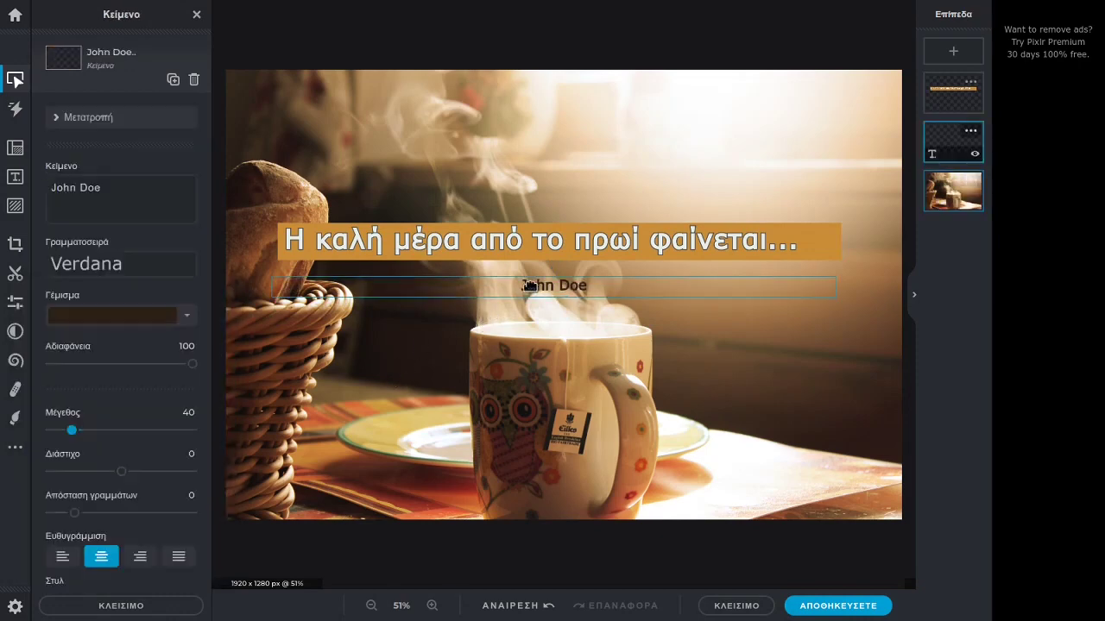
{"action": "left_click", "coordinate": [816, 353]}
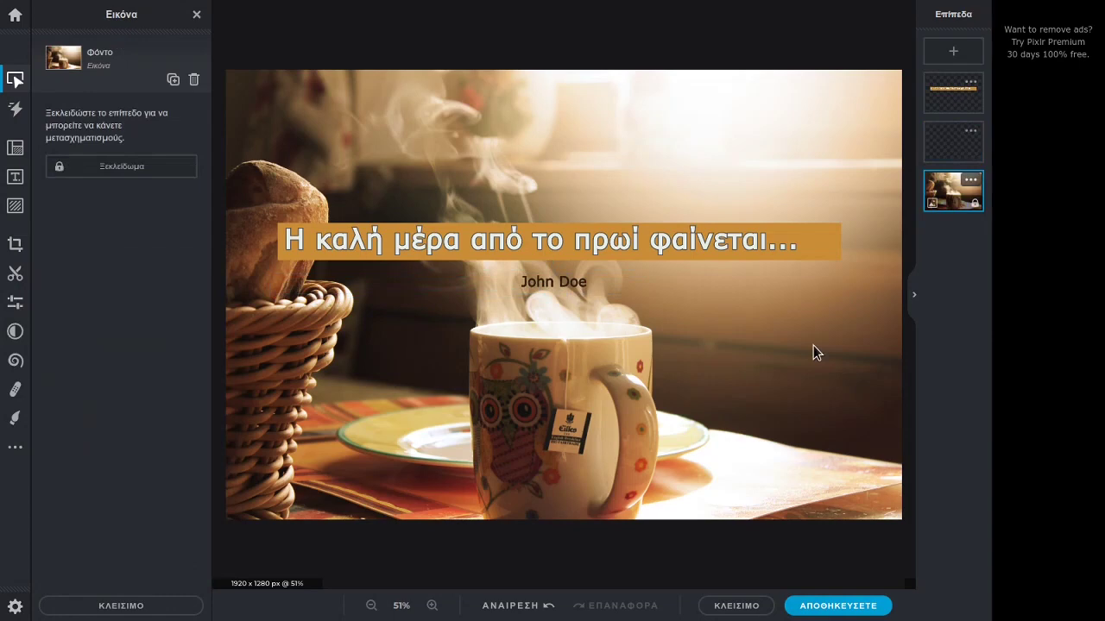
Reduce the Greek caption layer's opacity to 70.
{"action": "left_click", "coordinate": [698, 257]}
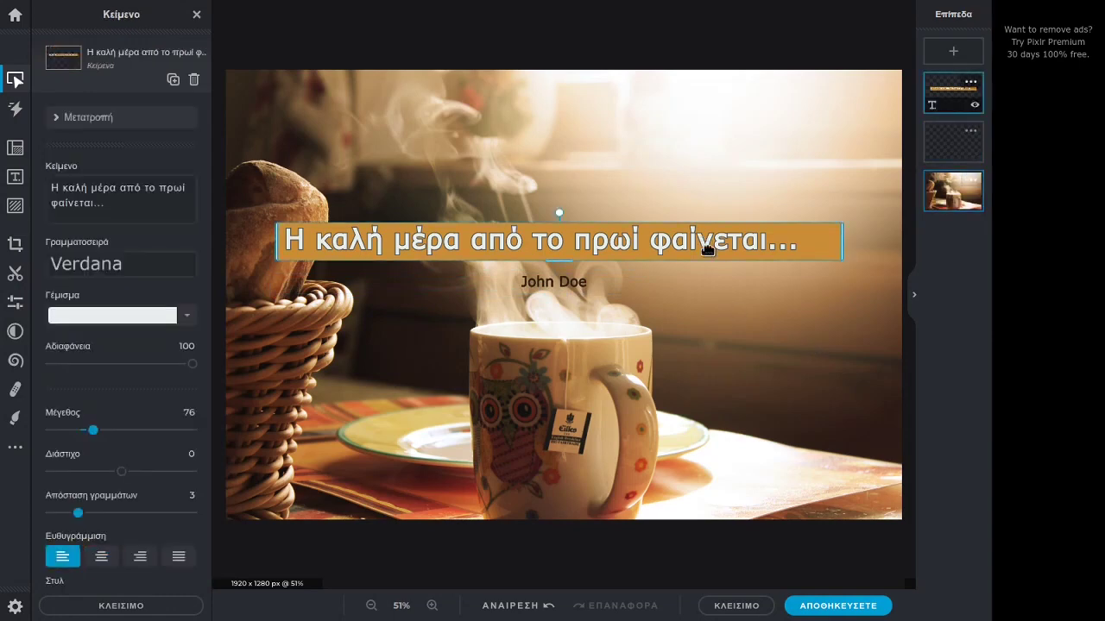
{"action": "left_click", "coordinate": [970, 84]}
{"action": "left_click_drag", "start_coordinate": [921, 186], "coordinate": [880, 192]}
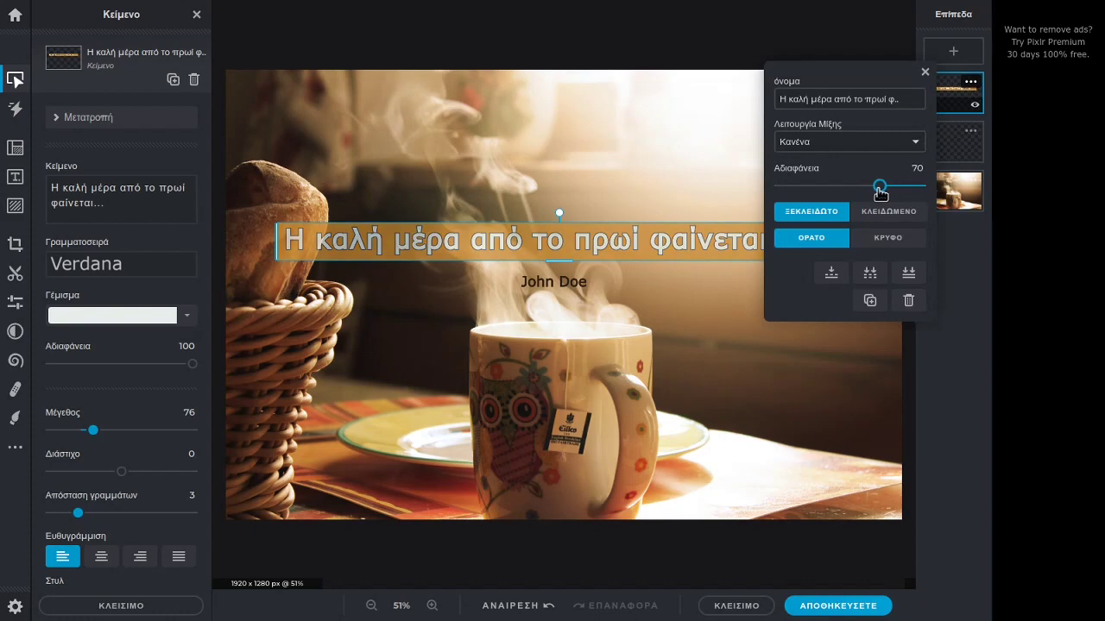
{"action": "left_click", "coordinate": [668, 372]}
Widen the Greek caption's text box on both sides so its background band spans the photo's full width.
{"action": "left_click", "coordinate": [803, 246]}
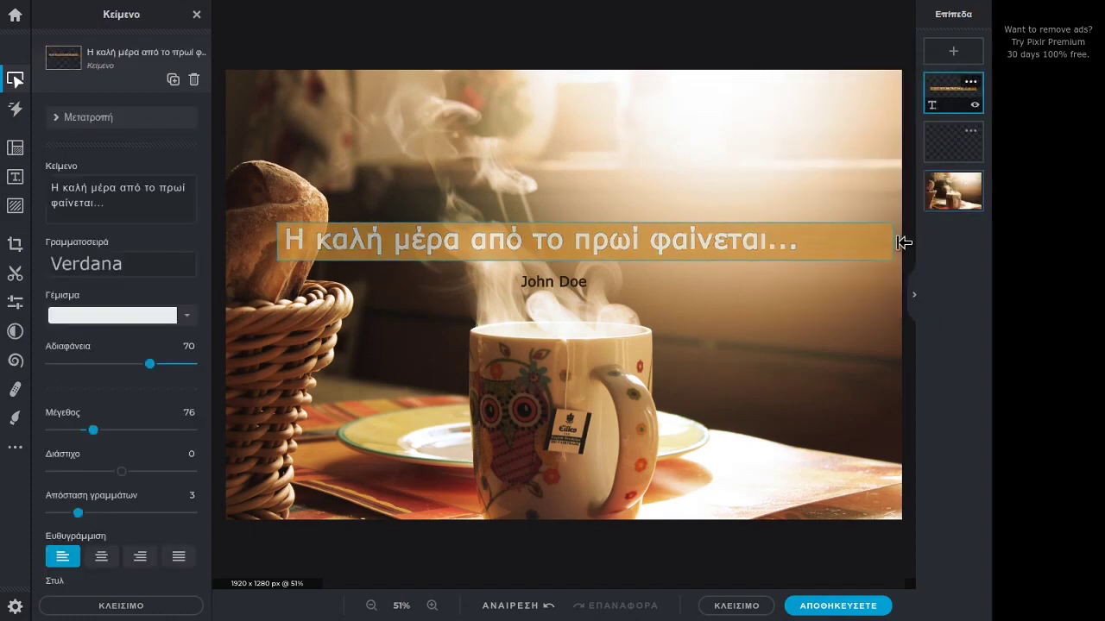
{"action": "left_click_drag", "start_coordinate": [908, 243], "coordinate": [913, 243]}
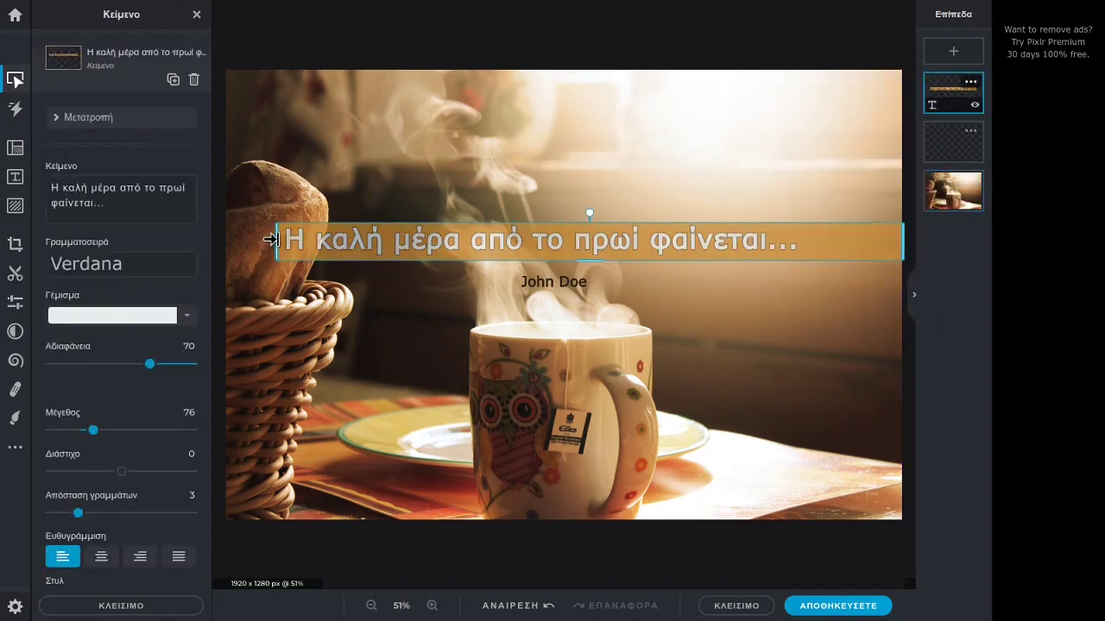
{"action": "left_click_drag", "start_coordinate": [276, 241], "coordinate": [220, 239]}
{"action": "left_click", "coordinate": [338, 331]}
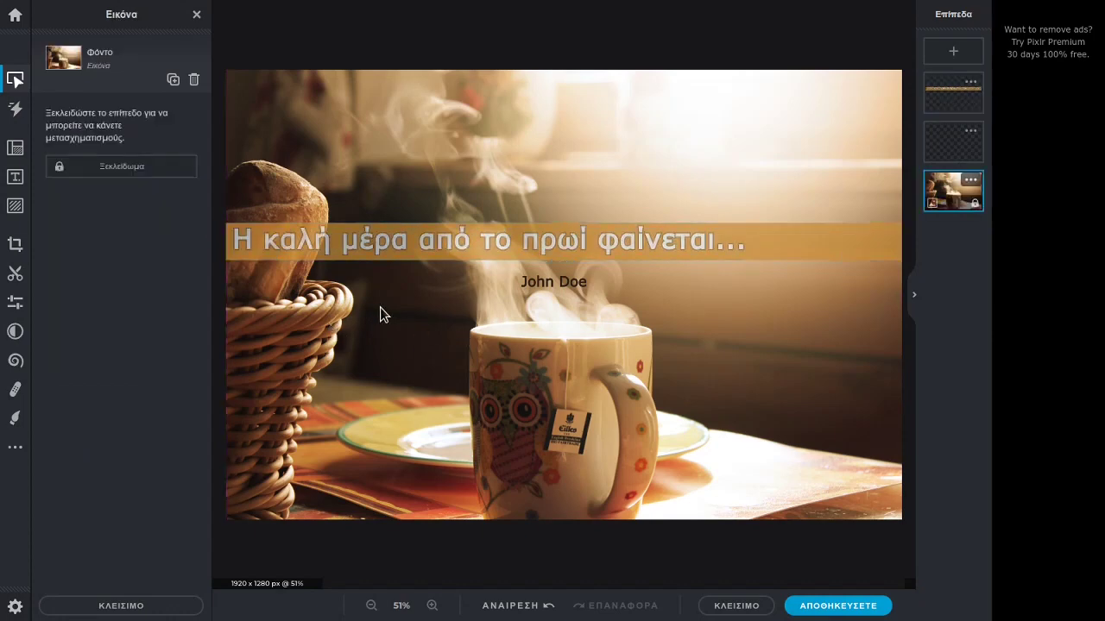
Nudge the author's name line slightly up and left and make it italic.
{"action": "left_click", "coordinate": [544, 280]}
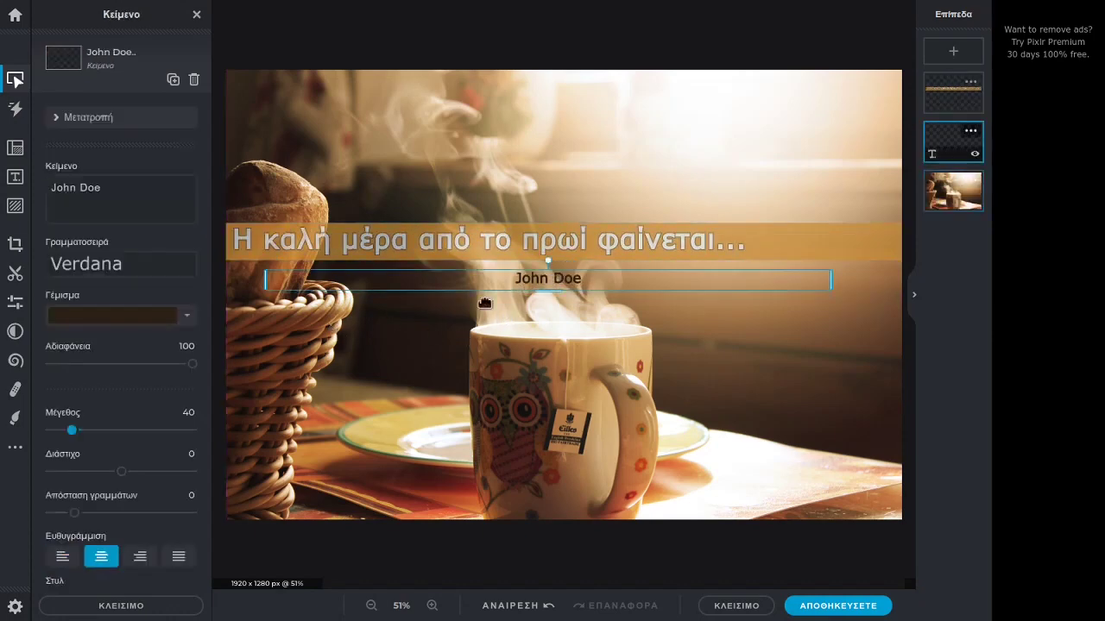
{"action": "scroll", "coordinate": [69, 500], "scroll_direction": "down", "scroll_amount": 2}
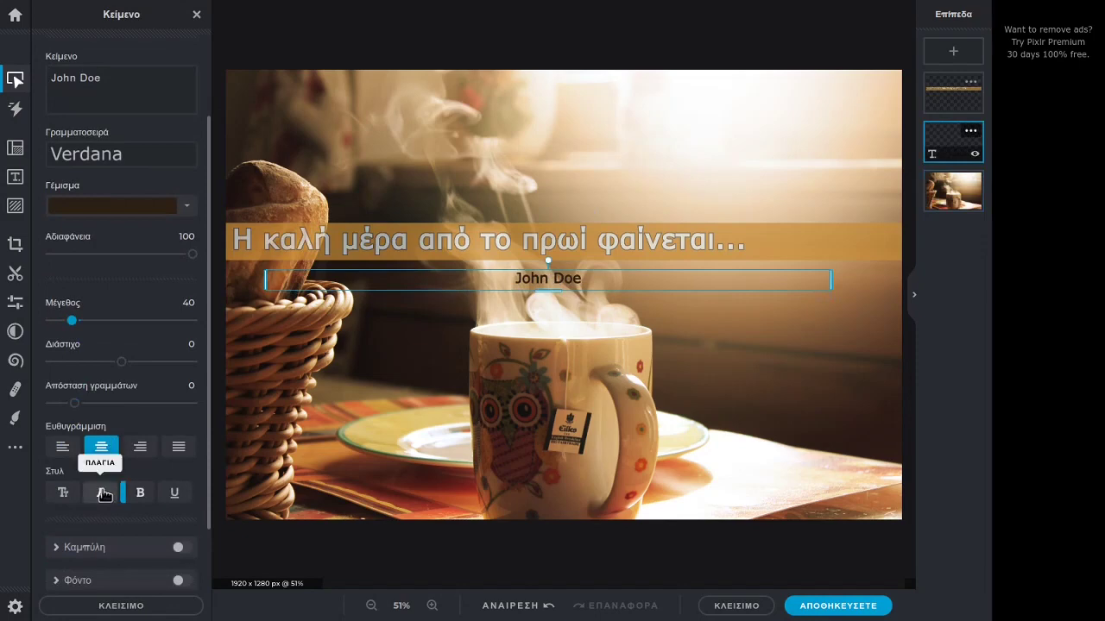
{"action": "left_click", "coordinate": [101, 493]}
{"action": "left_click", "coordinate": [395, 388]}
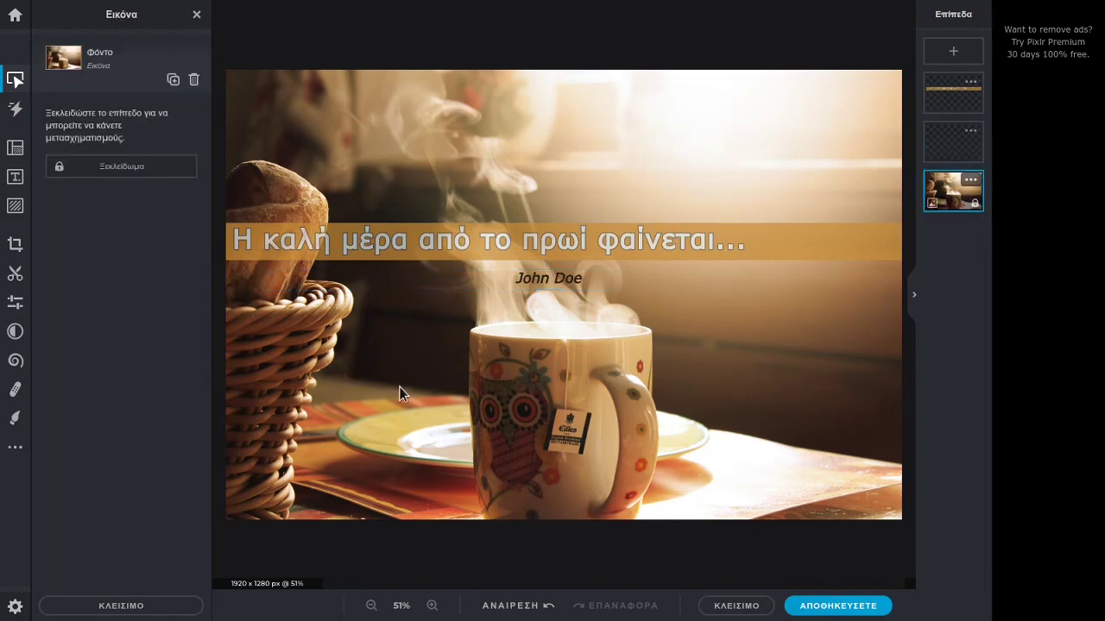
Center-align the Greek caption within its full-width band.
{"action": "left_click", "coordinate": [388, 242]}
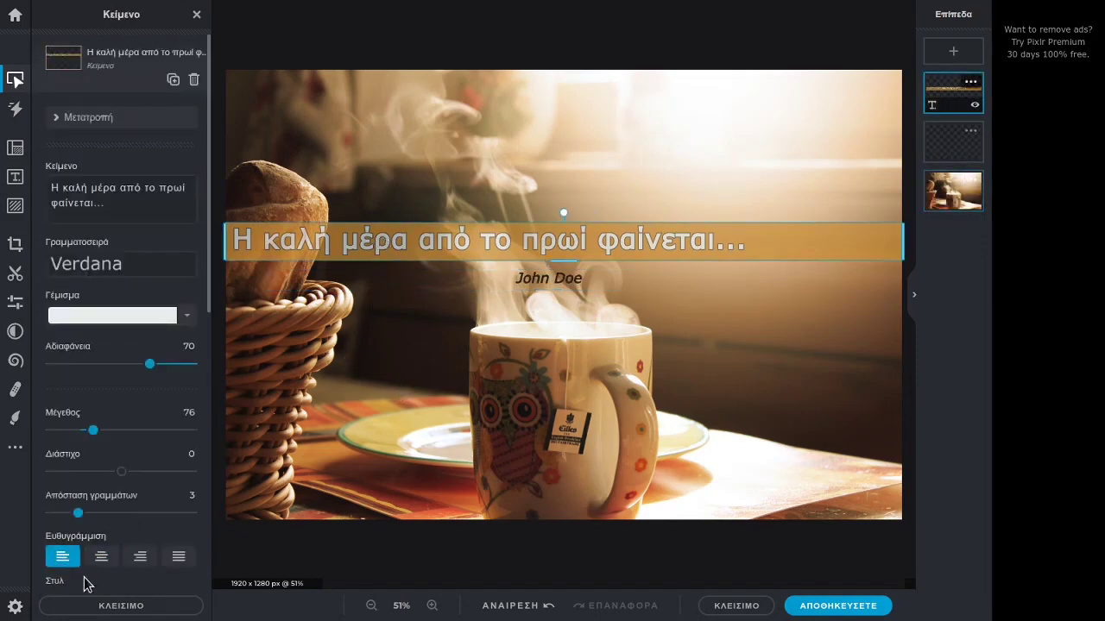
{"action": "left_click", "coordinate": [101, 557]}
{"action": "left_click", "coordinate": [383, 359]}
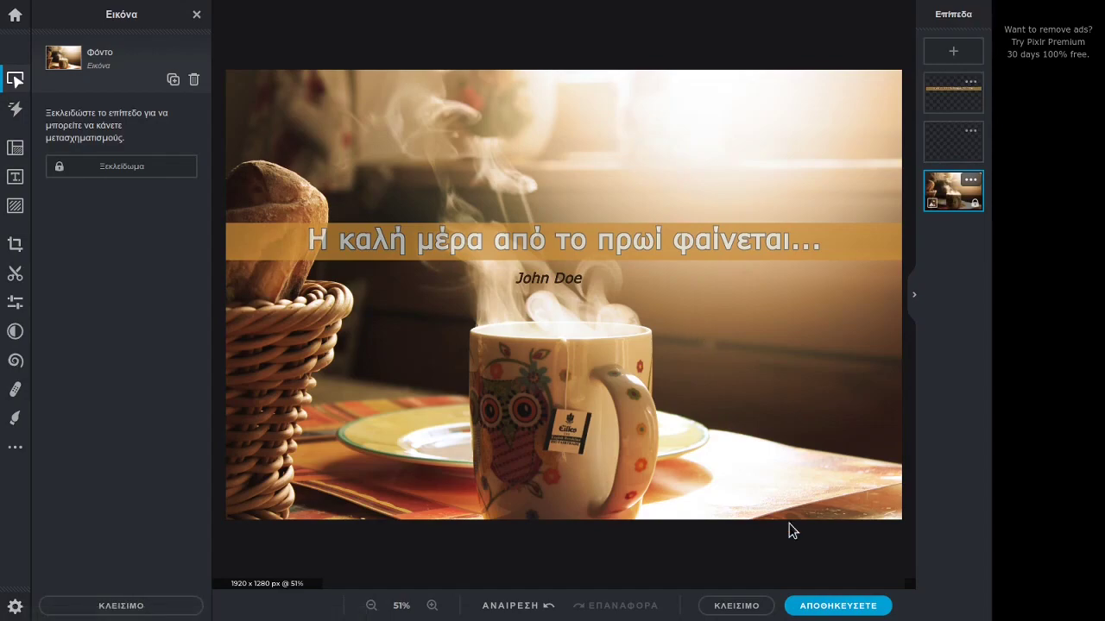
Set up a JPG export of the image at 800 x 533 px.
{"action": "left_click", "coordinate": [827, 608]}
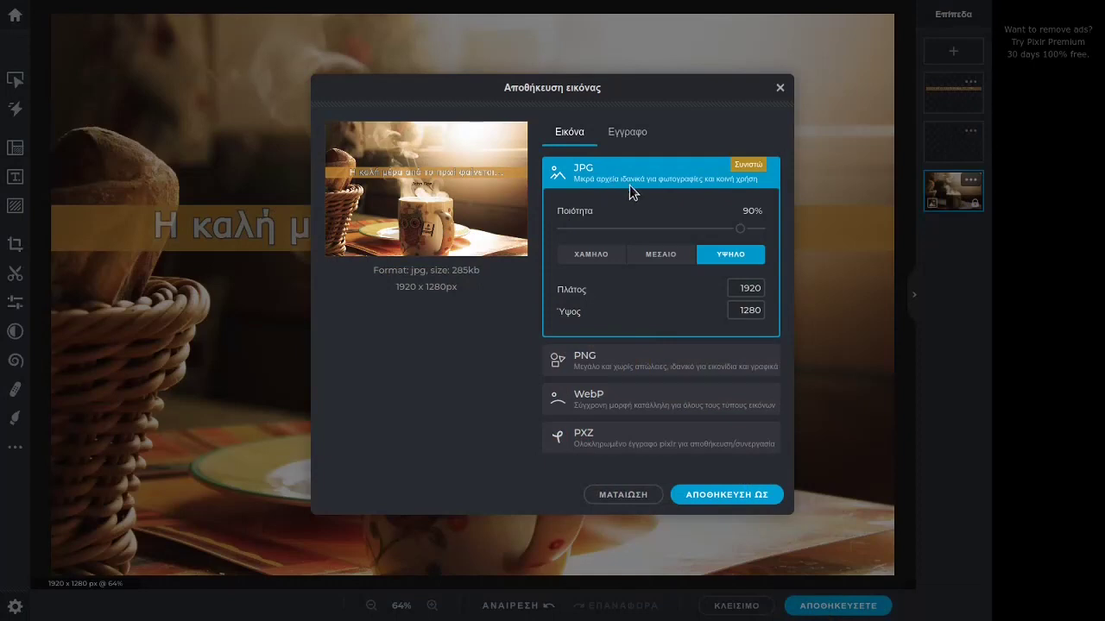
{"action": "left_click", "coordinate": [747, 294]}
{"action": "type", "text": "800"}
{"action": "left_click", "coordinate": [755, 309]}
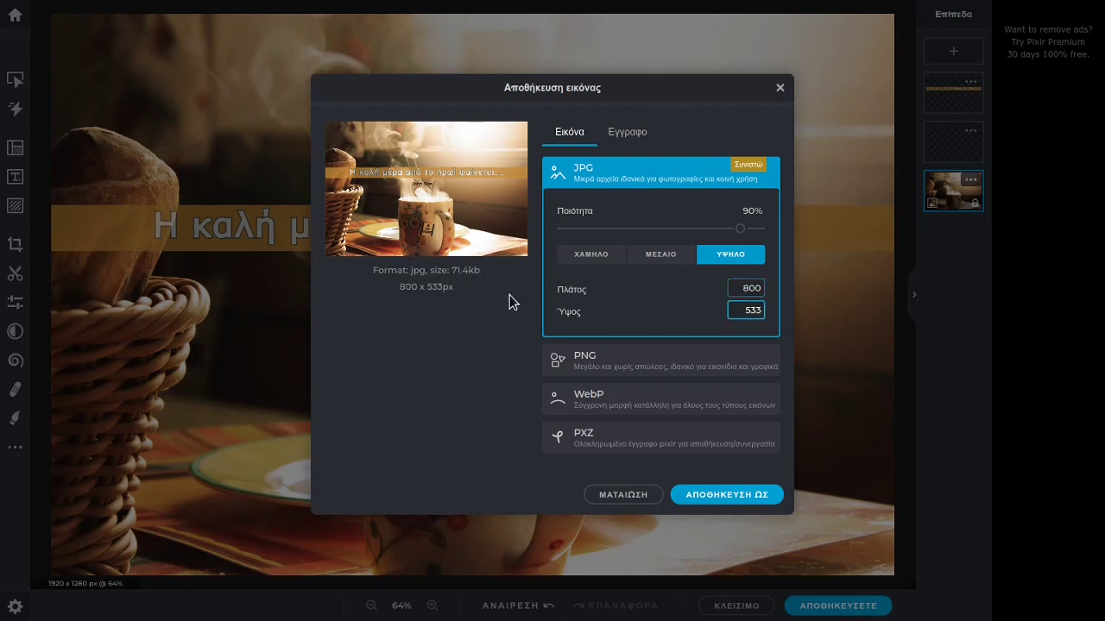
Save the JPG in the Έγγραφα folder and close the edited image.
{"action": "left_click", "coordinate": [721, 494]}
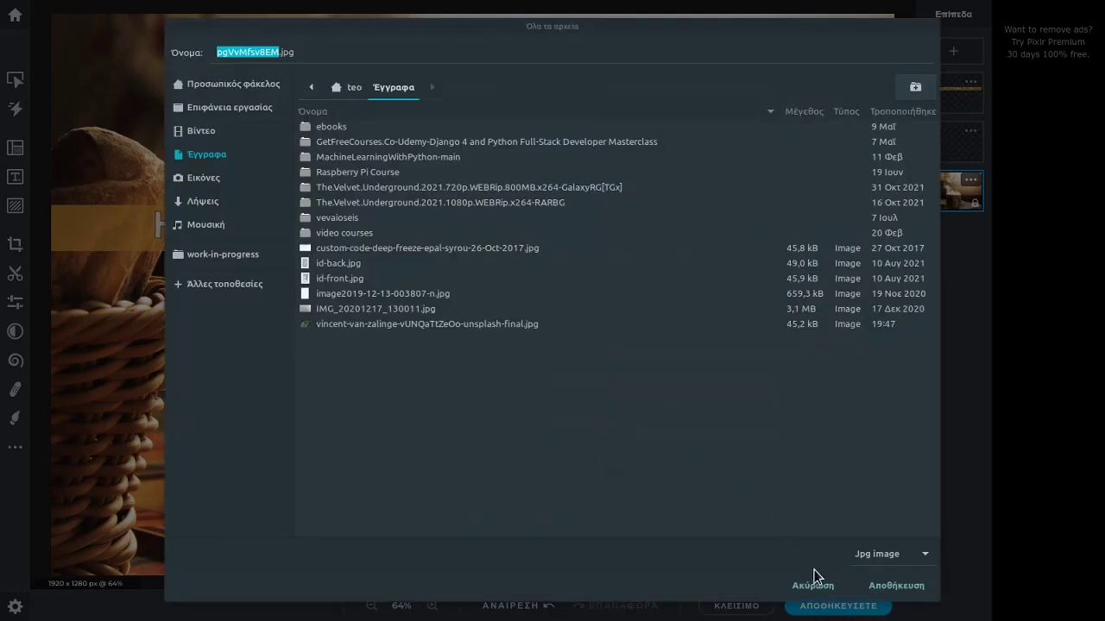
{"action": "left_click", "coordinate": [892, 586]}
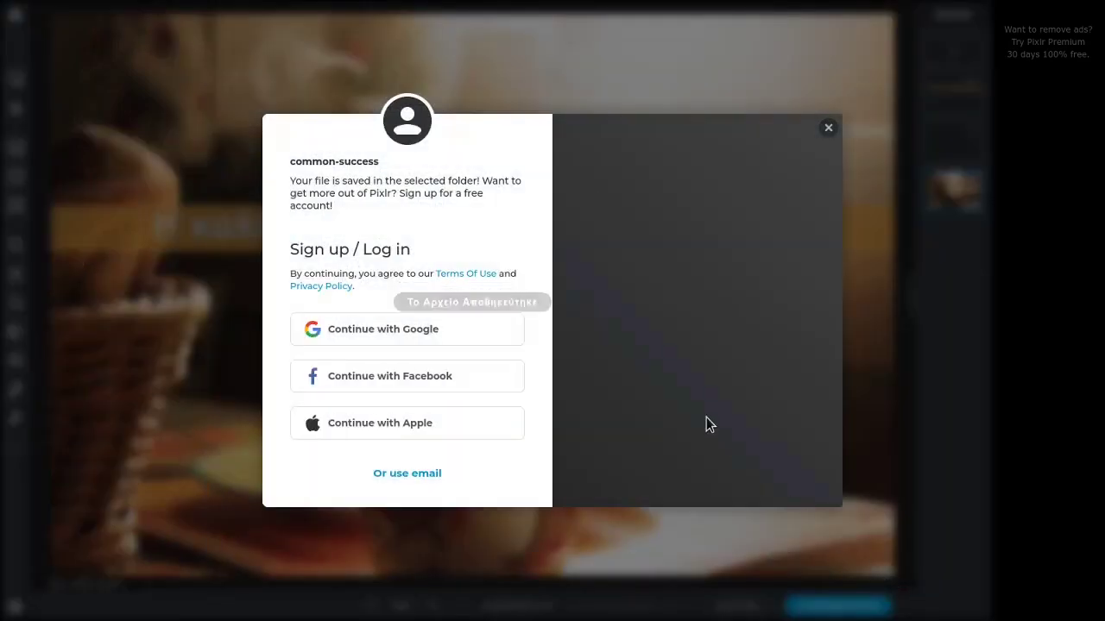
{"action": "left_click", "coordinate": [829, 128]}
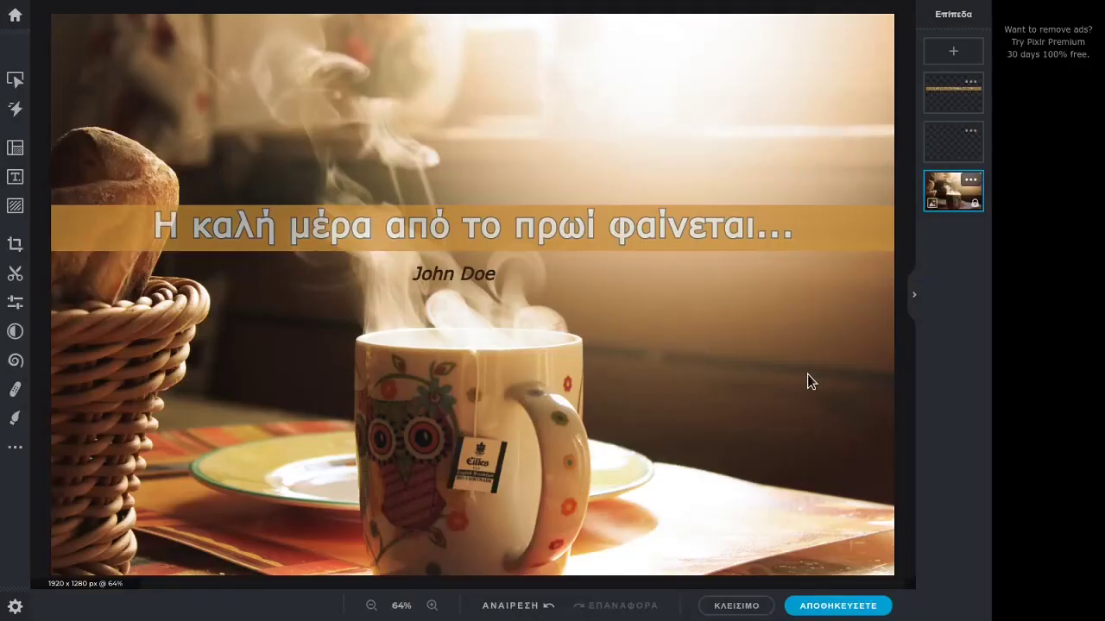
{"action": "left_click", "coordinate": [744, 606]}
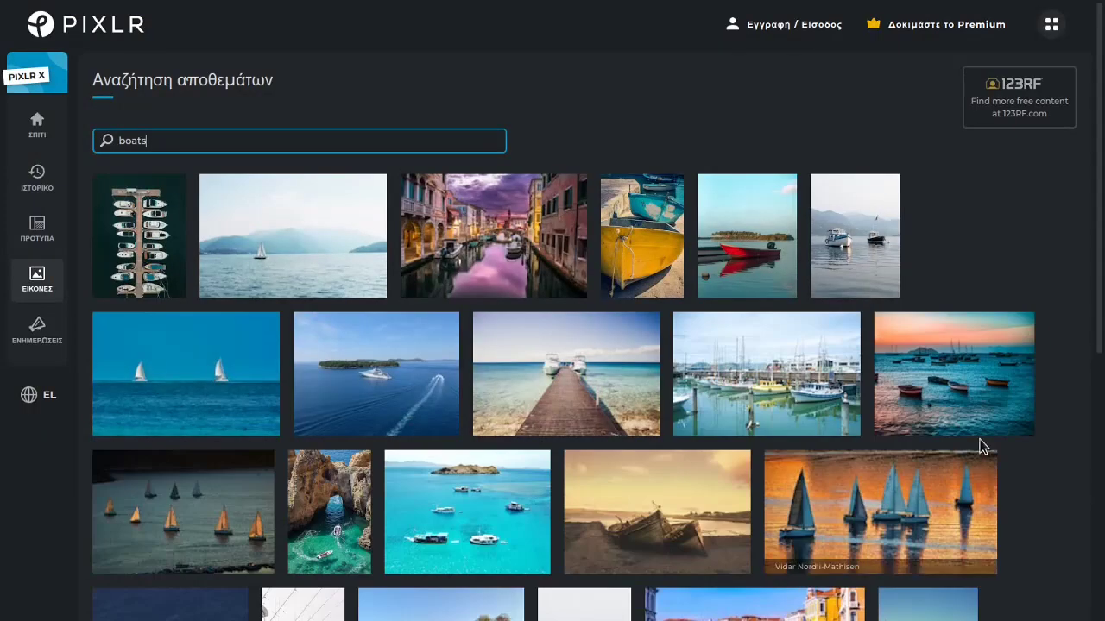